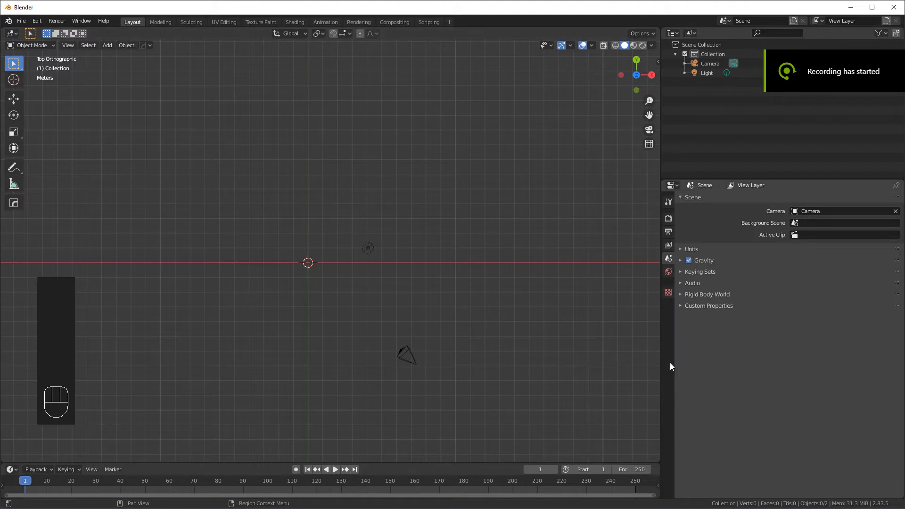
- Widen the 3D viewport and add a Bezier curve at the world origin
{"action": "left_click_drag", "start_coordinate": [661, 357], "coordinate": [712, 364]}
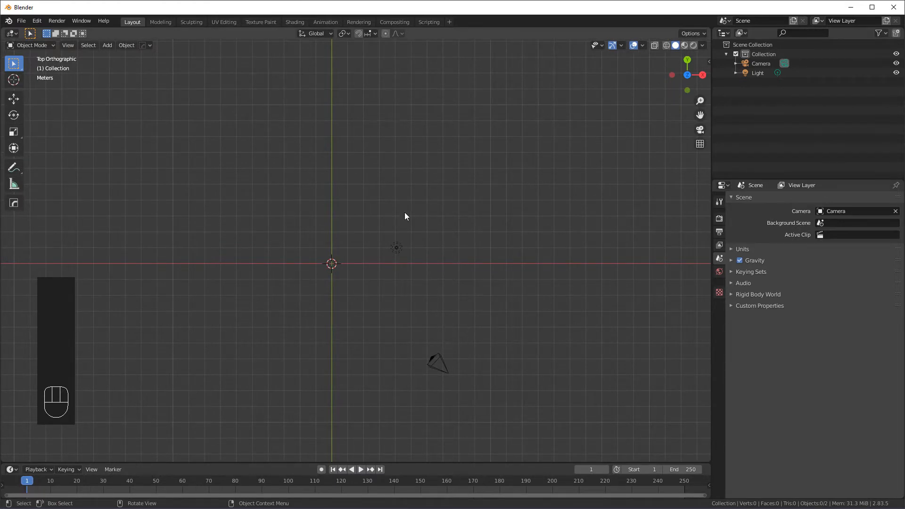
{"action": "middle_click_drag", "start_coordinate": [389, 288], "coordinate": [438, 248], "text": "shift"}
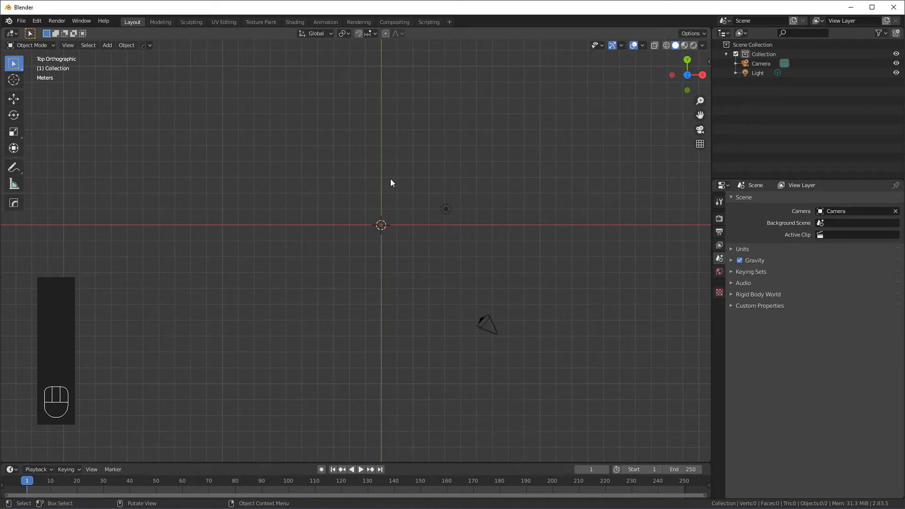
{"action": "middle_click_drag", "start_coordinate": [321, 174], "coordinate": [331, 202], "text": "shift"}
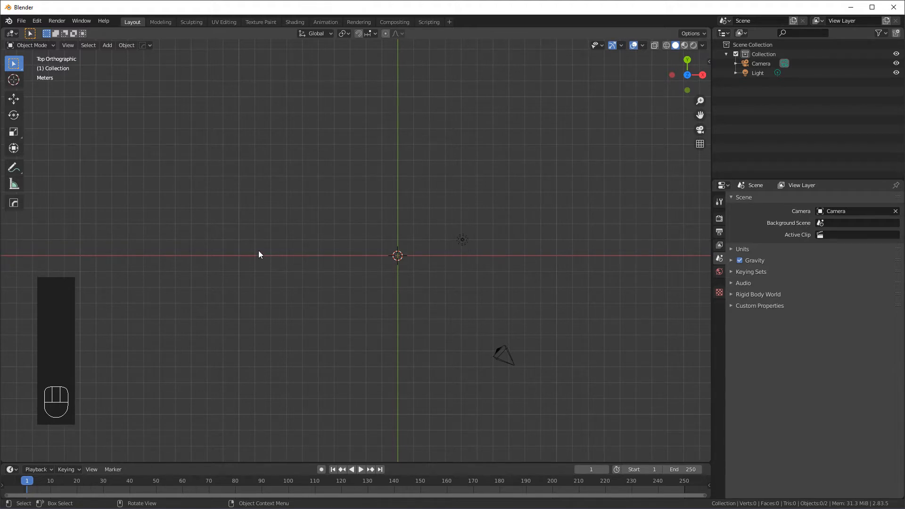
{"action": "middle_click_drag", "start_coordinate": [350, 290], "coordinate": [296, 236]}
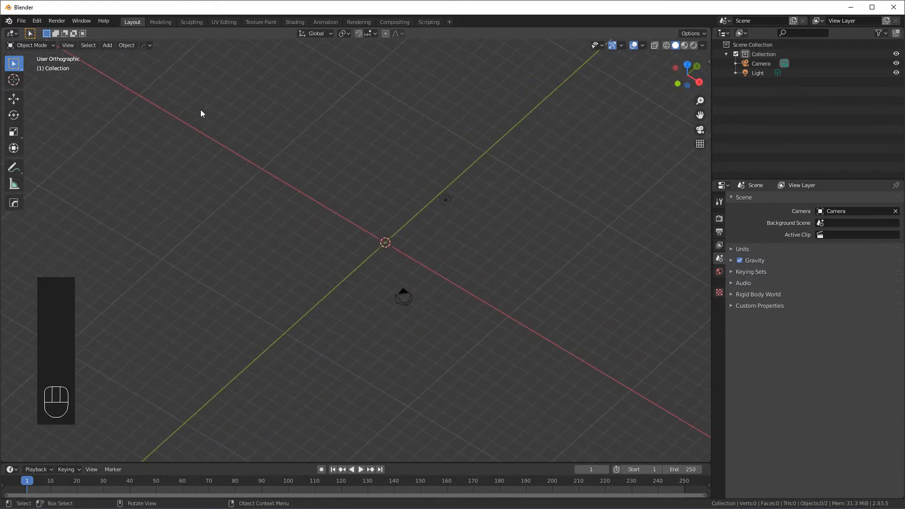
{"action": "left_click", "coordinate": [105, 46]}
{"action": "mouse_move", "coordinate": [143, 65]}
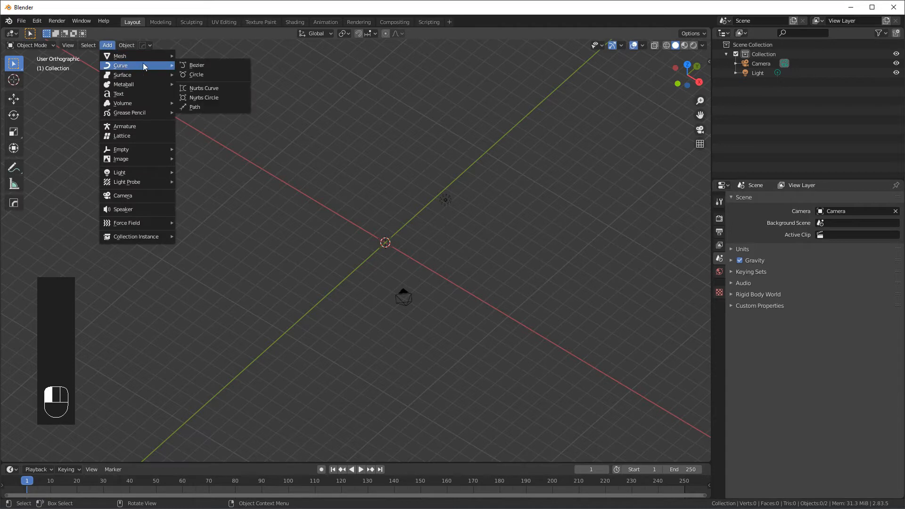
{"action": "left_click", "coordinate": [202, 67]}
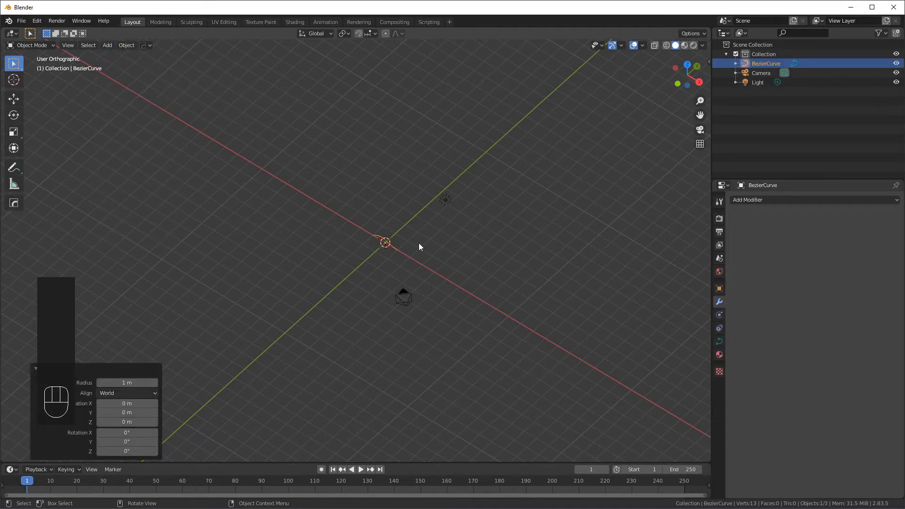
- Scale up all control points of the Bezier curve in Edit Mode until it is about 16.6 m long in X
{"action": "key", "text": "Tab"}
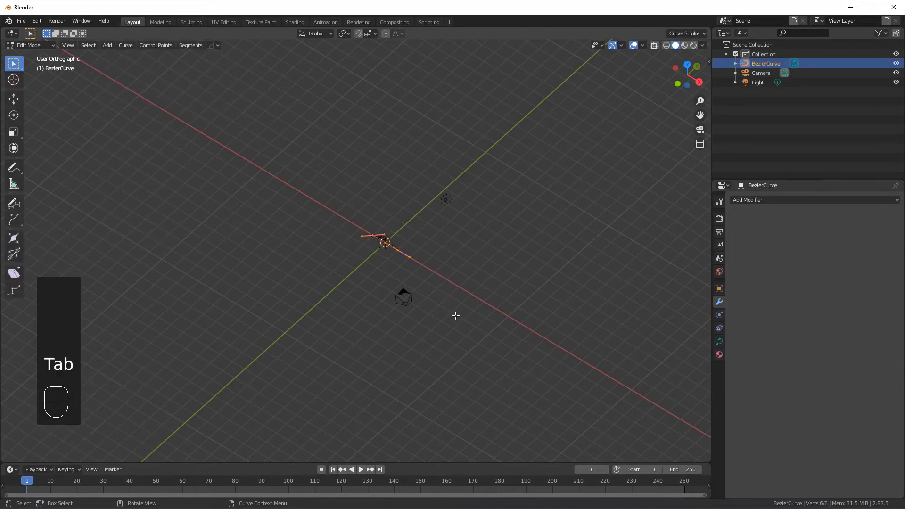
{"action": "key", "text": "s"}
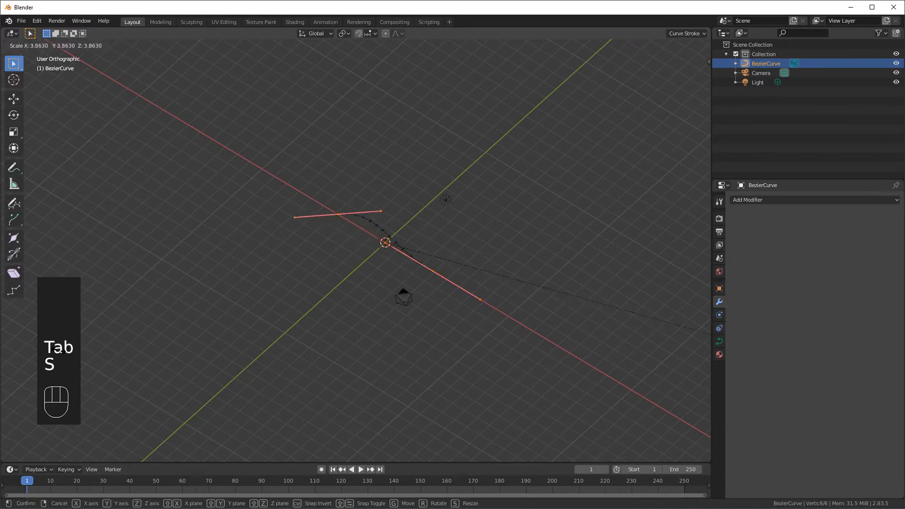
{"action": "left_click", "coordinate": [501, 369]}
{"action": "key", "text": "Tab"}
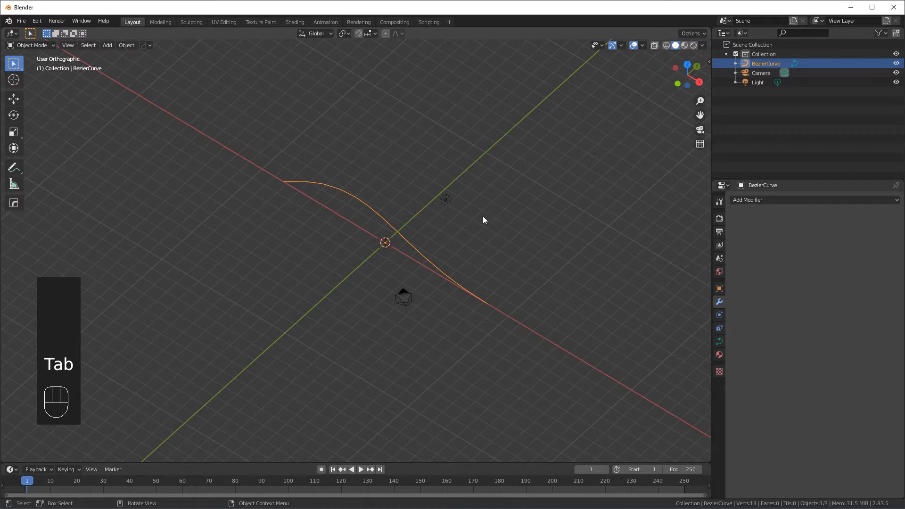
- Check the scaled curve's transform values and dimensions, and return to the top view
{"action": "left_click", "coordinate": [710, 62]}
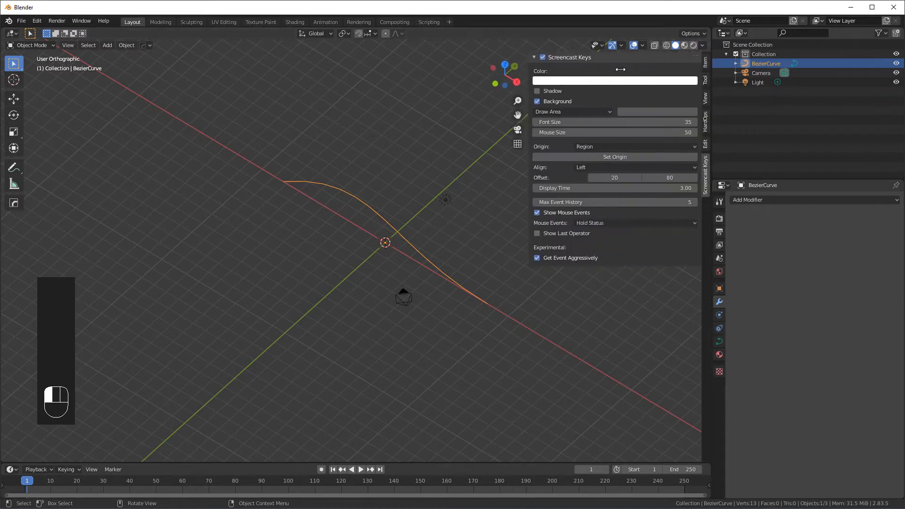
{"action": "left_click", "coordinate": [706, 63]}
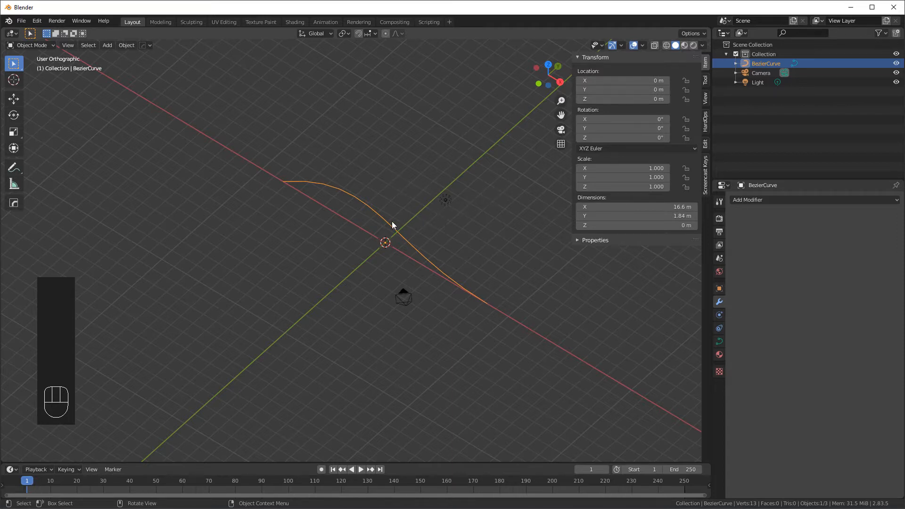
{"action": "middle_click_drag", "start_coordinate": [396, 179], "coordinate": [447, 245]}
{"action": "key", "text": "n"}
- Rename the Bezier curve object as ARC
{"action": "double_click", "coordinate": [766, 64]}
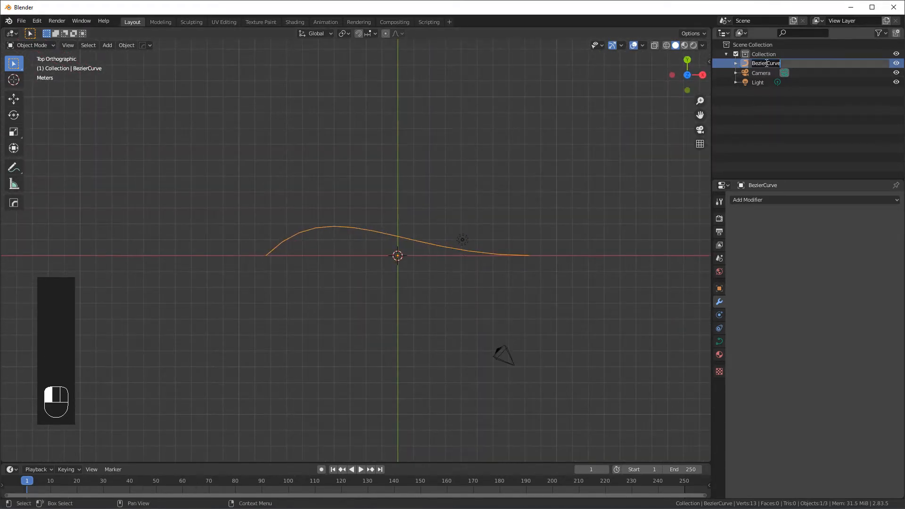
{"action": "key", "text": "shift"}
{"action": "type", "text": "ARC"}
{"action": "key", "text": "Return"}
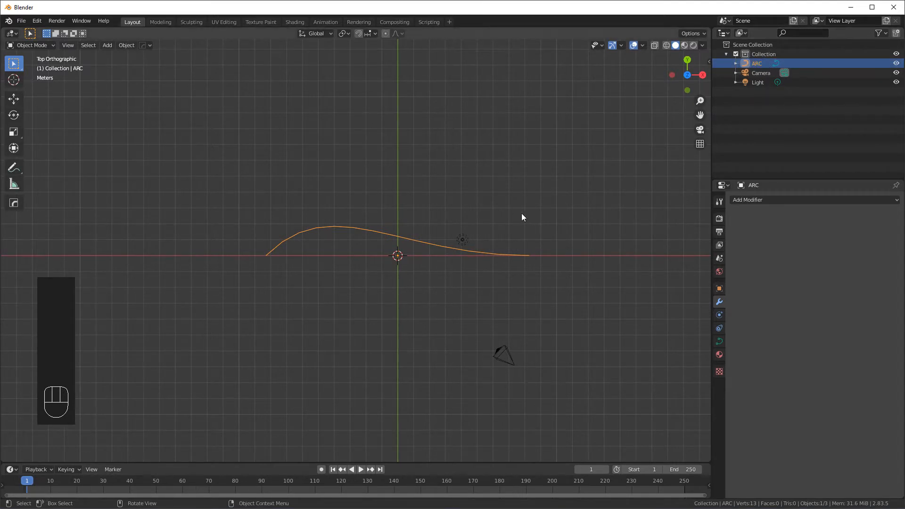
- In Edit Mode, move the curve's left end point up toward the Y axis and level its handles horizontally
{"action": "key", "text": "Tab"}
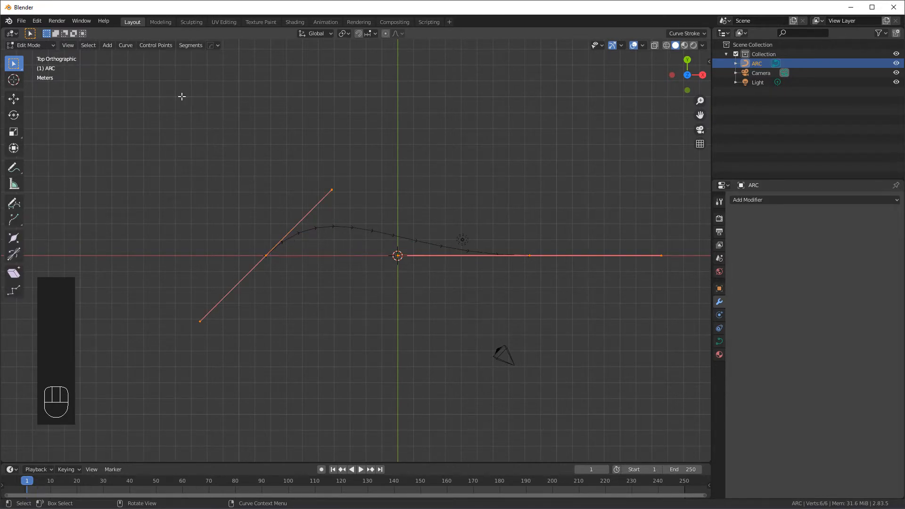
{"action": "left_click_drag", "start_coordinate": [274, 267], "coordinate": [253, 245]}
{"action": "left_click", "coordinate": [266, 256]}
{"action": "key", "text": "g"}
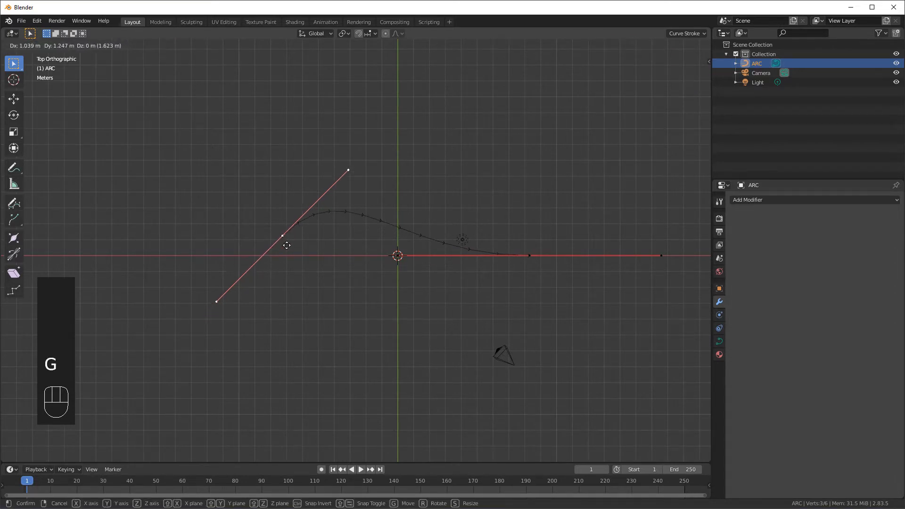
{"action": "left_click", "coordinate": [346, 145]}
{"action": "left_click_drag", "start_coordinate": [433, 56], "coordinate": [406, 81]}
{"action": "key", "text": "g"}
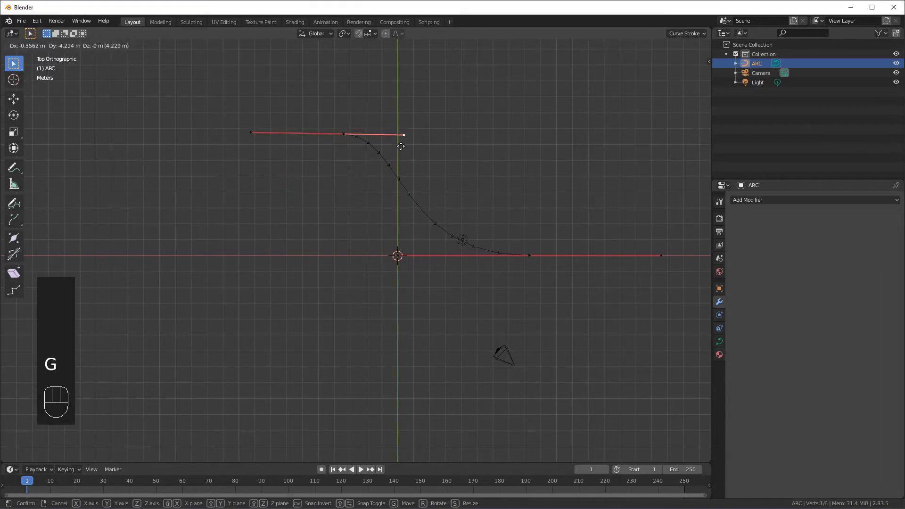
{"action": "left_click", "coordinate": [406, 145]}
- Move the upper end point with its handles about 3.29 m in X and 3.68 m in Y, onto the Y axis
{"action": "left_click", "coordinate": [344, 136]}
{"action": "key", "text": "g"}
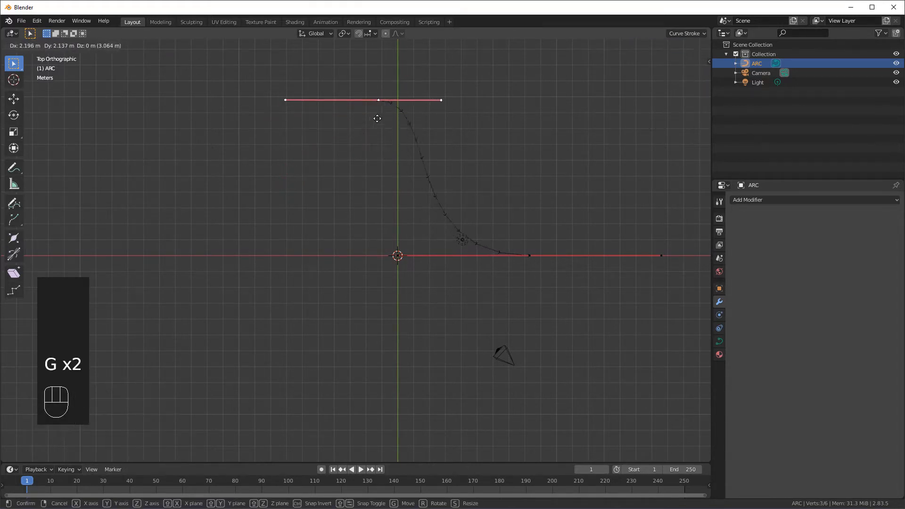
{"action": "left_click", "coordinate": [391, 98]}
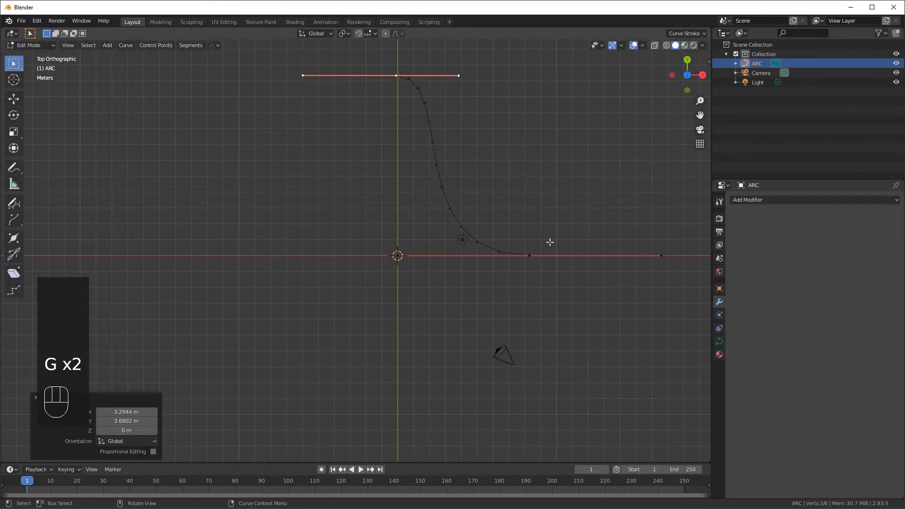
- Turn the handles of the end point on the X axis vertical and shorten the upper one to form a quarter arc
{"action": "left_click", "coordinate": [531, 255]}
{"action": "key", "text": "g"}
{"action": "left_click", "coordinate": [515, 268]}
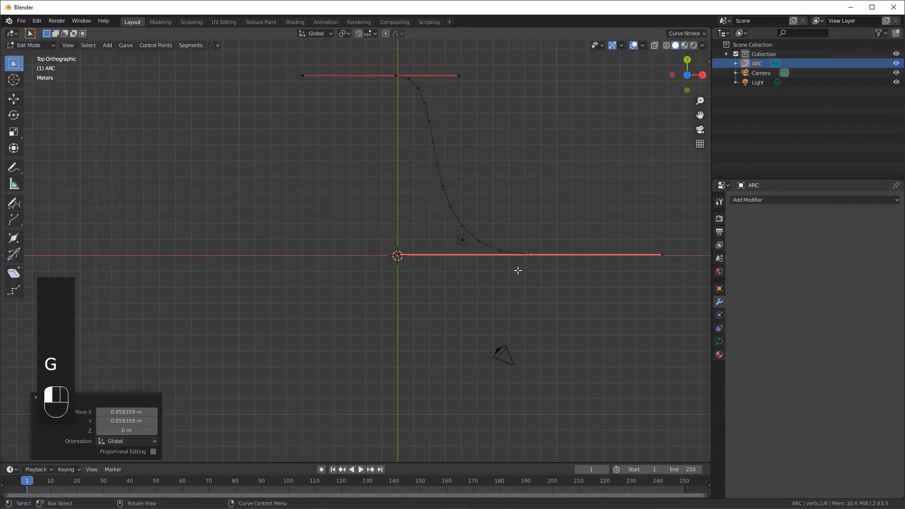
{"action": "left_click", "coordinate": [665, 253]}
{"action": "key", "text": "g"}
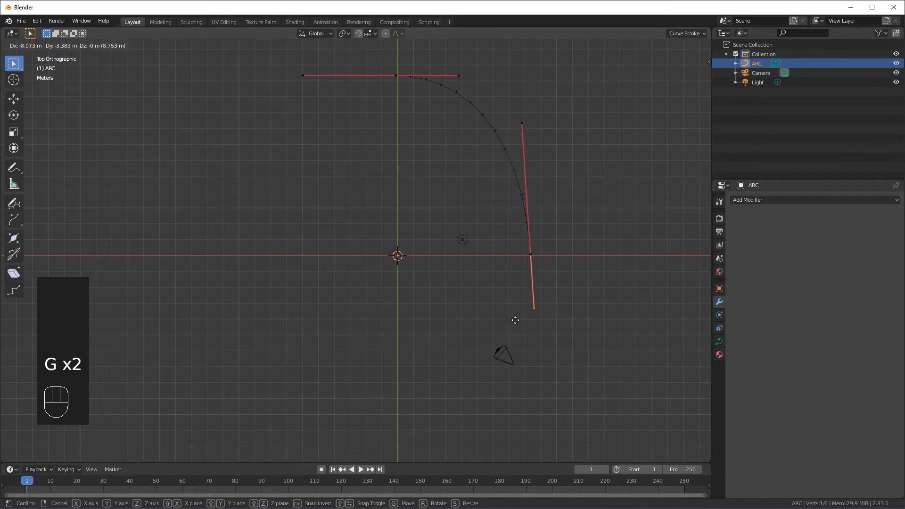
{"action": "left_click", "coordinate": [512, 318]}
{"action": "left_click", "coordinate": [536, 107]}
{"action": "key", "text": "g"}
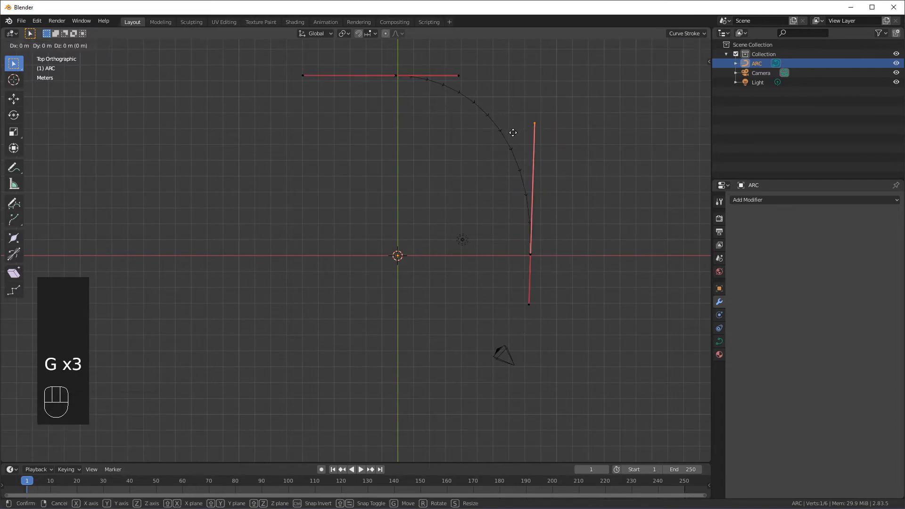
{"action": "left_click", "coordinate": [504, 187]}
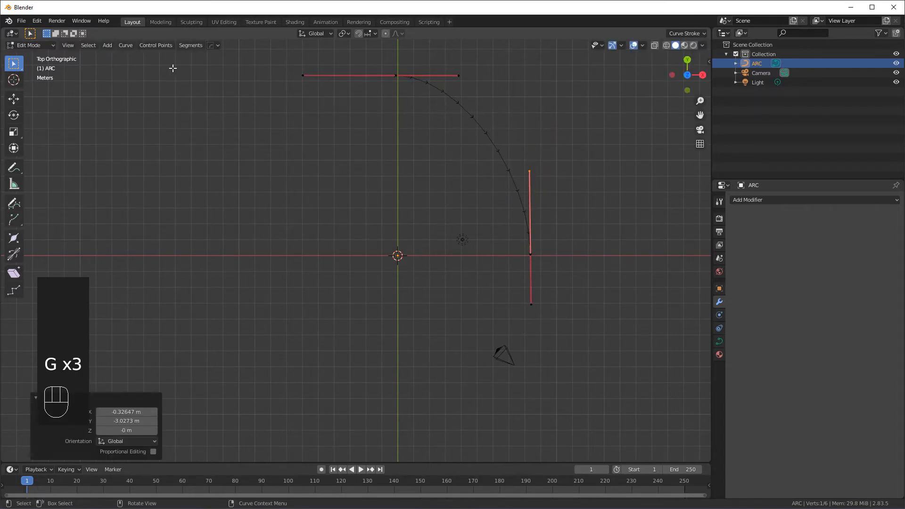
{"action": "left_click", "coordinate": [152, 48]}
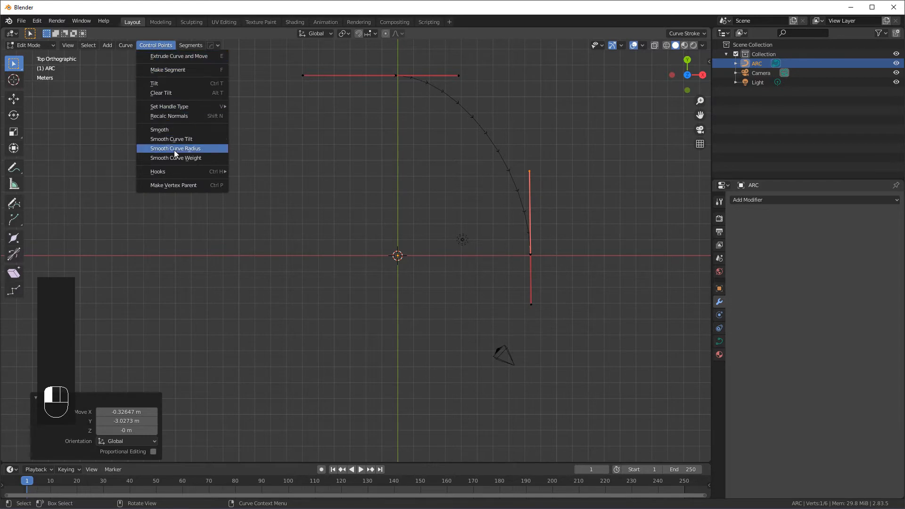
{"action": "mouse_move", "coordinate": [173, 107]}
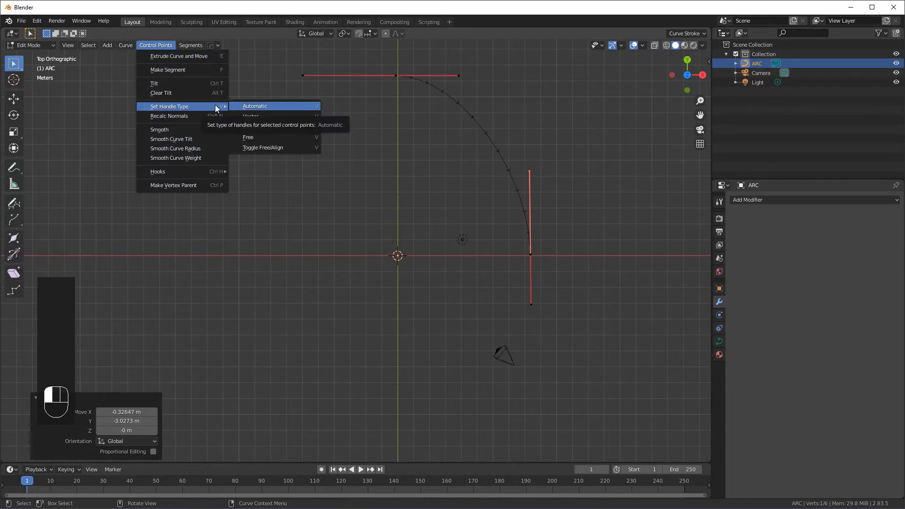
{"action": "left_click", "coordinate": [433, 128]}
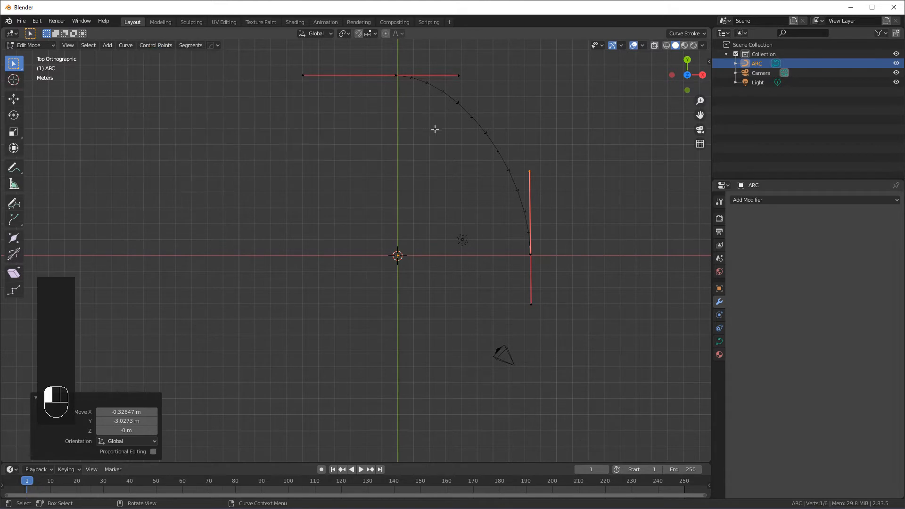
- Set the handle type to Vector for the end point on the X axis, including both of its handles
{"action": "left_click", "coordinate": [523, 259]}
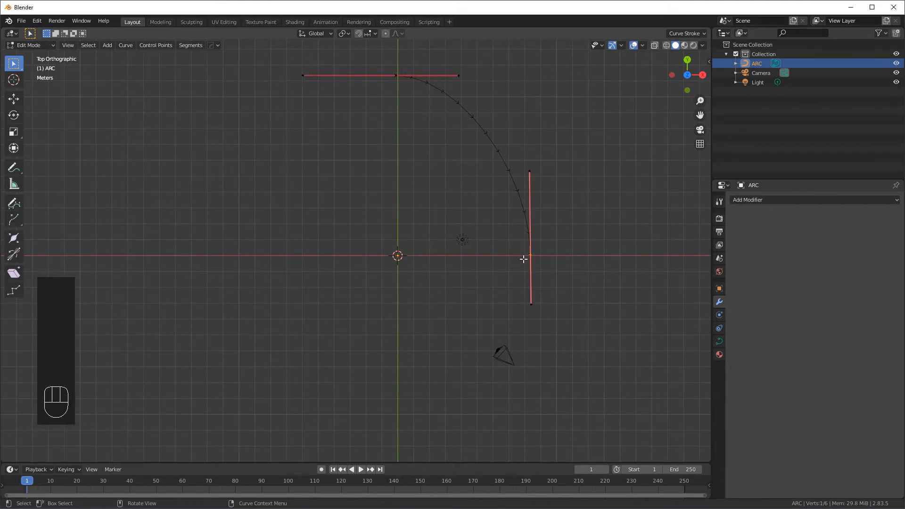
{"action": "key", "text": "v"}
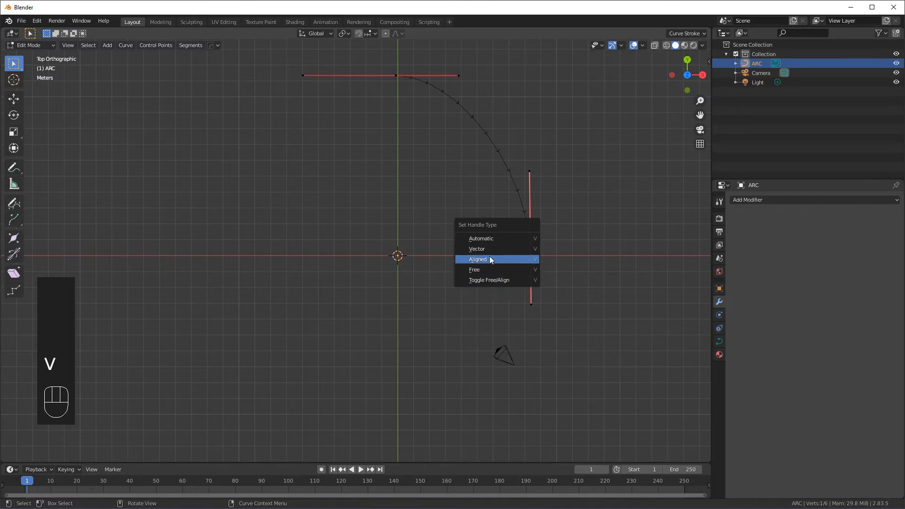
{"action": "left_click", "coordinate": [480, 248]}
{"action": "left_click_drag", "start_coordinate": [548, 318], "coordinate": [522, 164]}
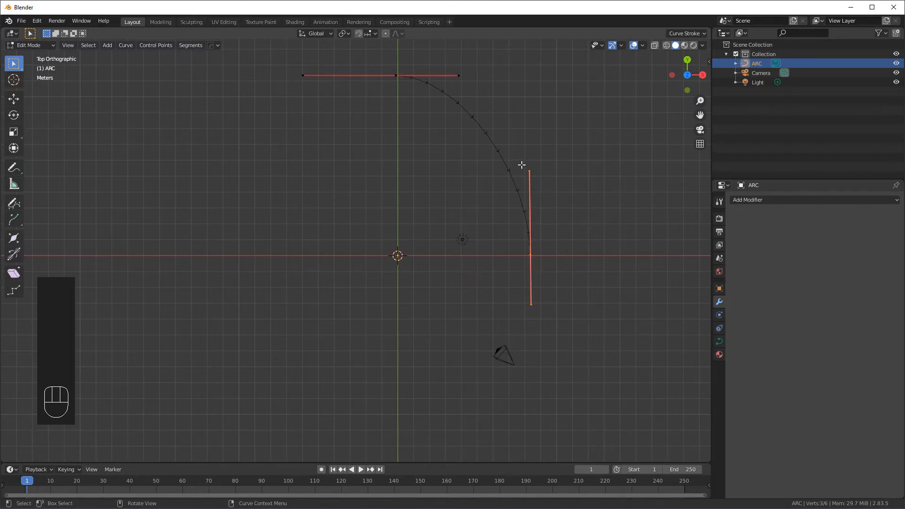
{"action": "key", "text": "v"}
{"action": "left_click", "coordinate": [500, 165]}
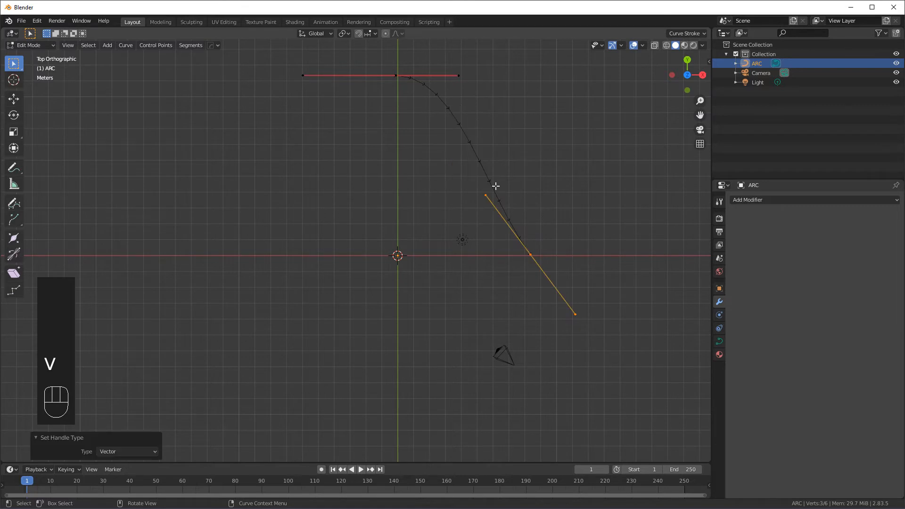
- Move the end point's upper handle about 2.97 m in X and 1.39 m in Y, and its lower handle about -5.64 m in X and 0.83 m in Y
{"action": "key", "text": "g"}
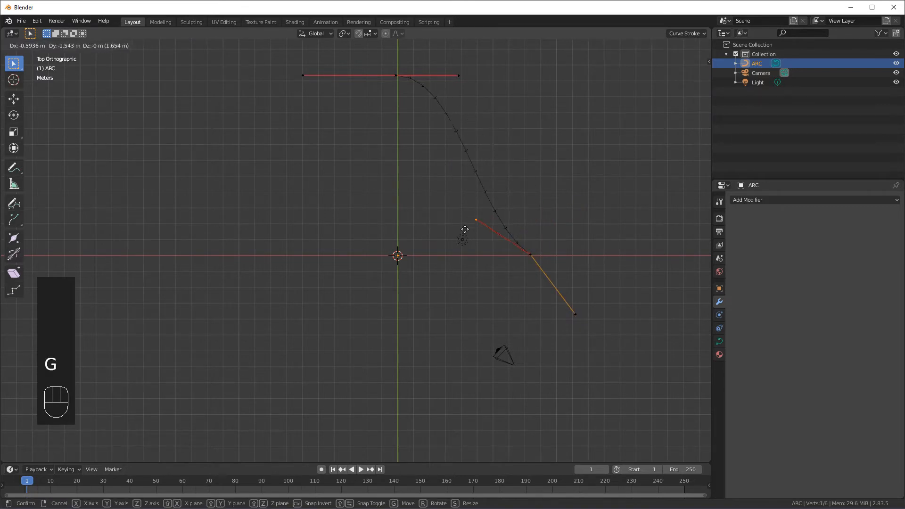
{"action": "left_click", "coordinate": [521, 188]}
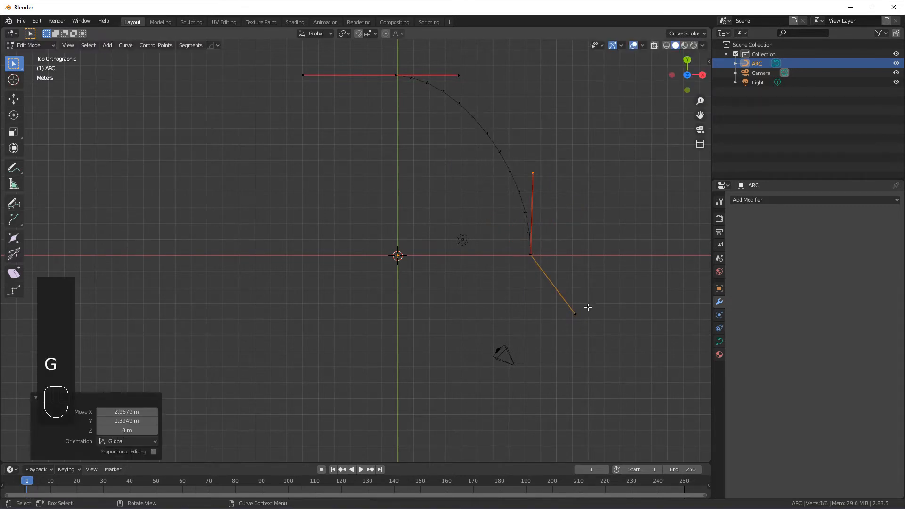
{"action": "left_click", "coordinate": [574, 314]}
{"action": "key", "text": "g"}
{"action": "left_click", "coordinate": [464, 304]}
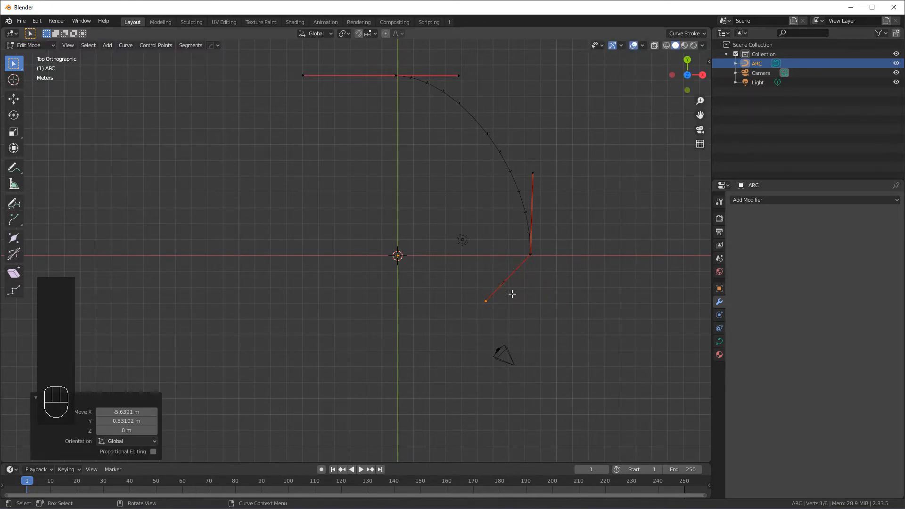
- Move the lower end point inward and slightly above the X axis, and align its handles with Toggle Free/Align
{"action": "left_click", "coordinate": [531, 254]}
{"action": "key", "text": "g"}
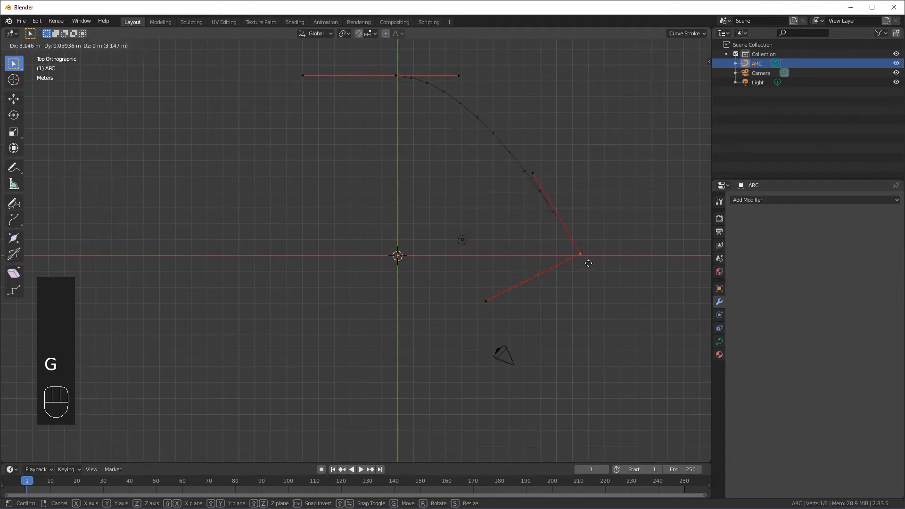
{"action": "left_click", "coordinate": [475, 250]}
{"action": "left_click_drag", "start_coordinate": [545, 168], "coordinate": [473, 313]}
{"action": "key", "text": "v"}
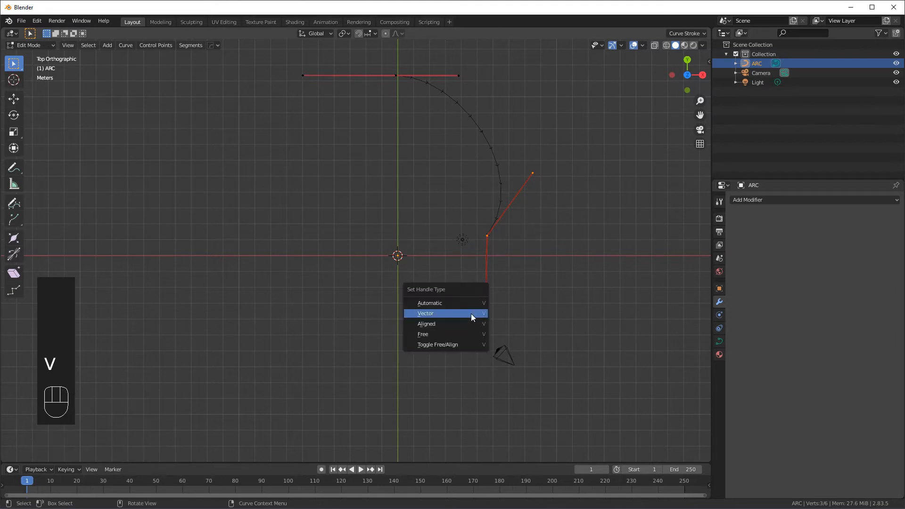
{"action": "left_click", "coordinate": [433, 344]}
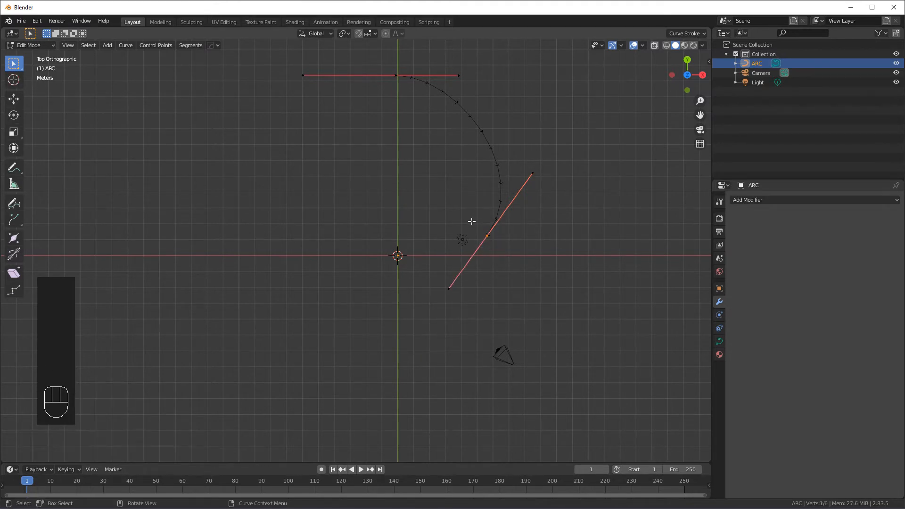
- Move the lower end point about 2.14 m in X and -1.10 m in Y, and set its handle type to Aligned
{"action": "key", "text": "g"}
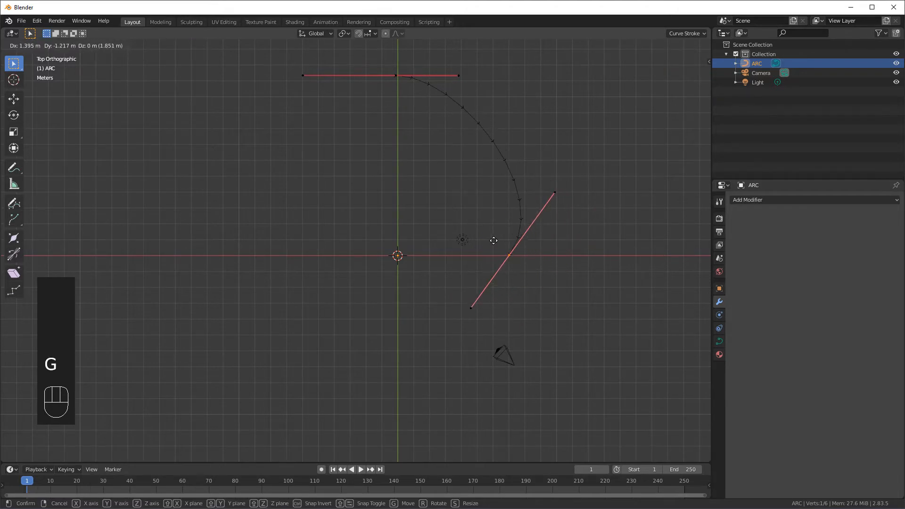
{"action": "left_click", "coordinate": [506, 239]}
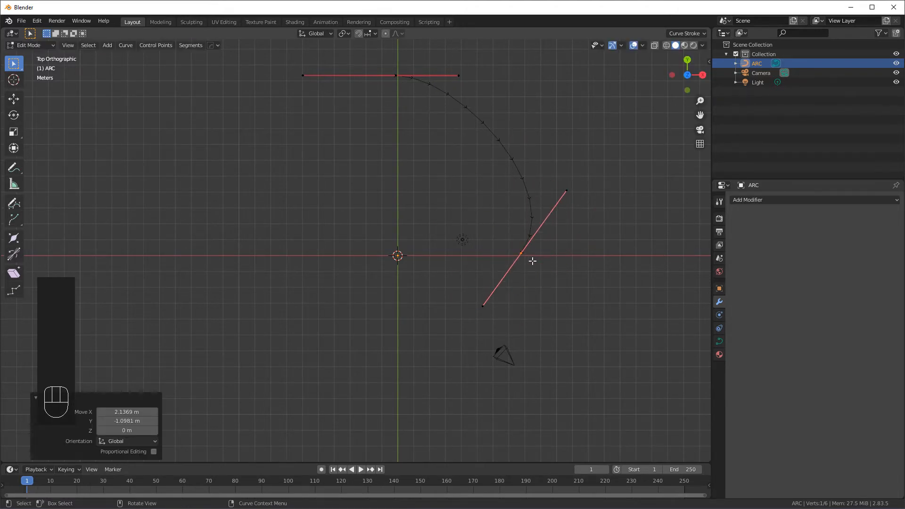
{"action": "left_click", "coordinate": [475, 310]}
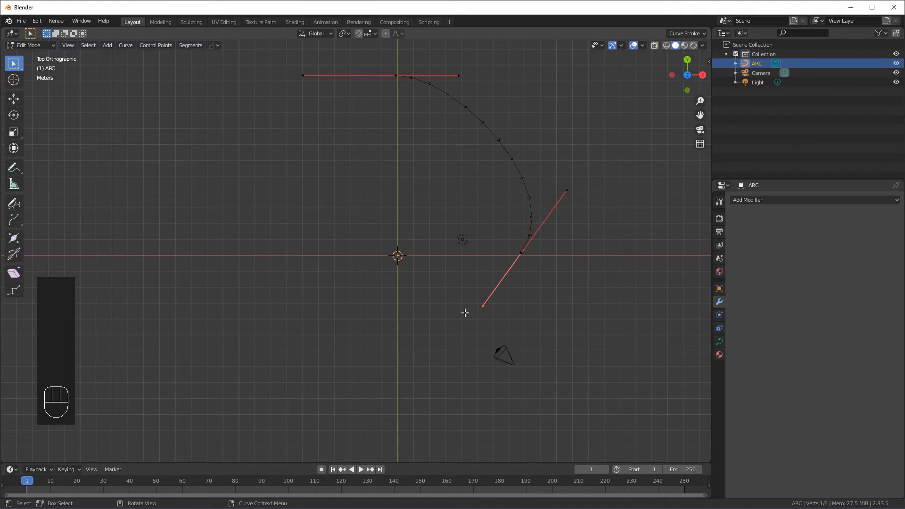
{"action": "key", "text": "v"}
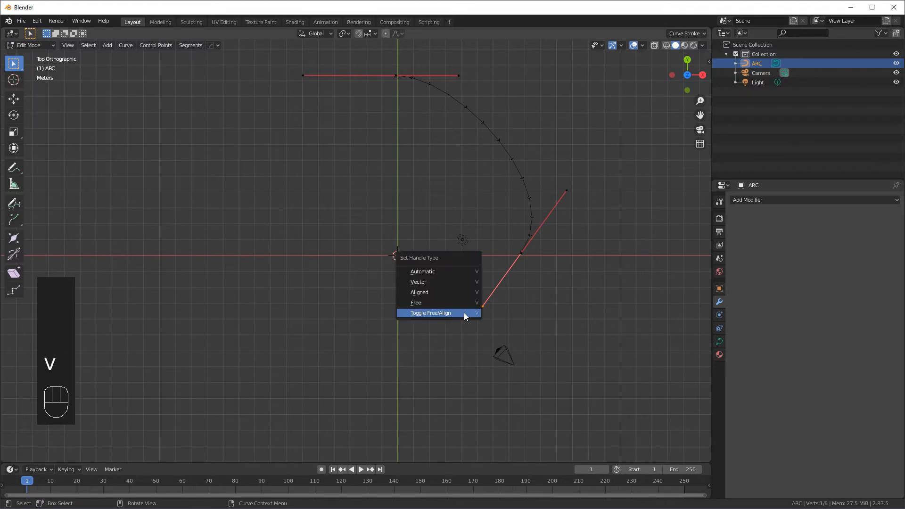
{"action": "left_click", "coordinate": [421, 293]}
{"action": "left_click_drag", "start_coordinate": [584, 179], "coordinate": [474, 296]}
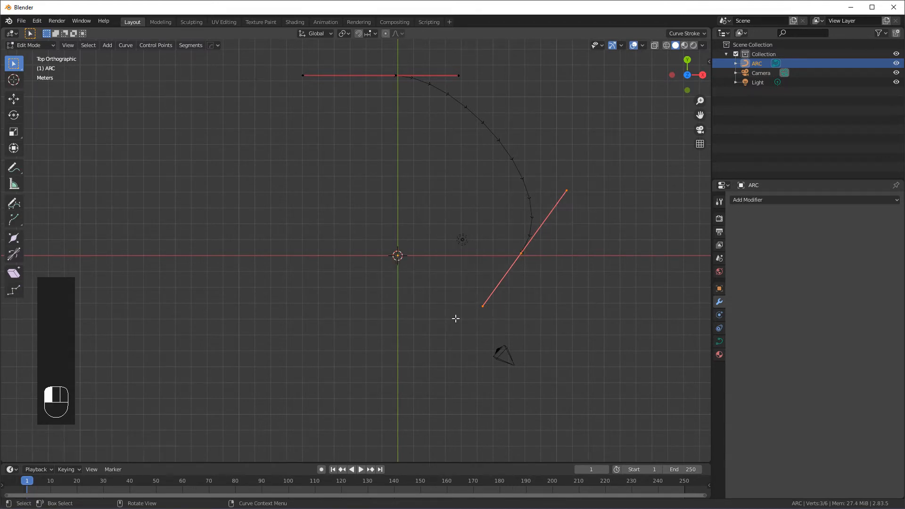
{"action": "key", "text": "v"}
{"action": "left_click", "coordinate": [478, 303]}
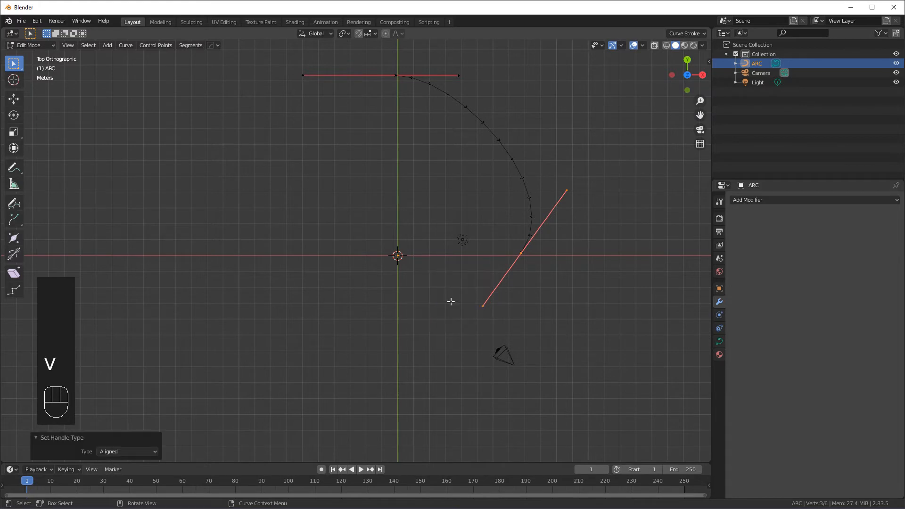
- Move the end point's upper handle inward so its aligned handles stand nearly vertical
{"action": "left_click_drag", "start_coordinate": [588, 178], "coordinate": [554, 202]}
{"action": "key", "text": "g"}
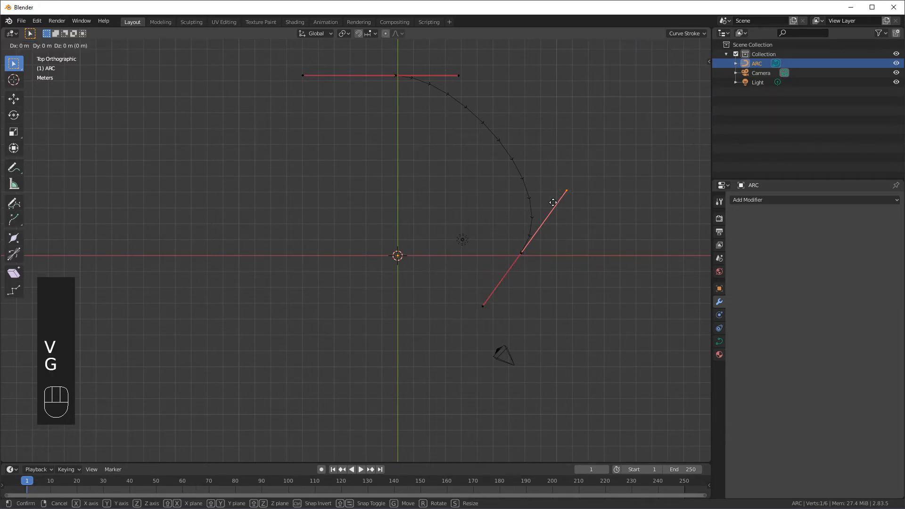
{"action": "left_click", "coordinate": [517, 197]}
- Set the lower end point's handle type to Free and move the point slightly outward and up
{"action": "left_click_drag", "start_coordinate": [538, 236], "coordinate": [507, 261]}
{"action": "key", "text": "v"}
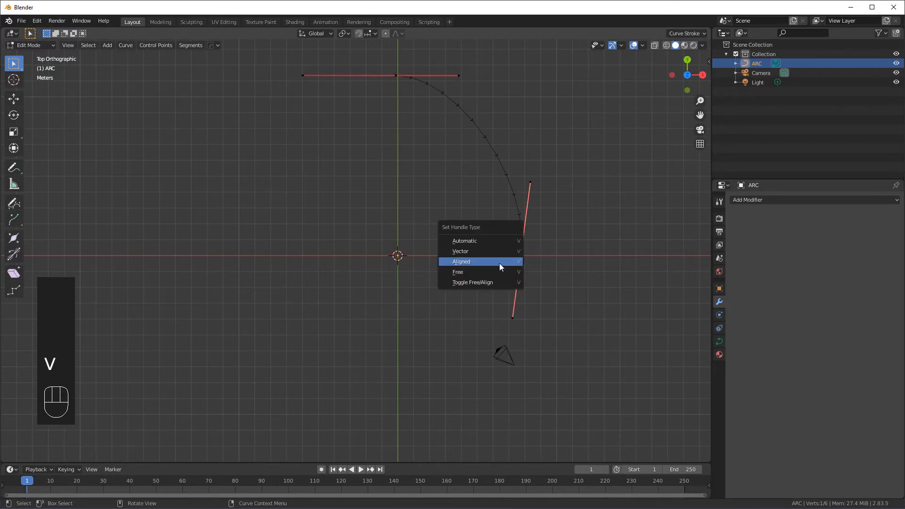
{"action": "left_click", "coordinate": [466, 273]}
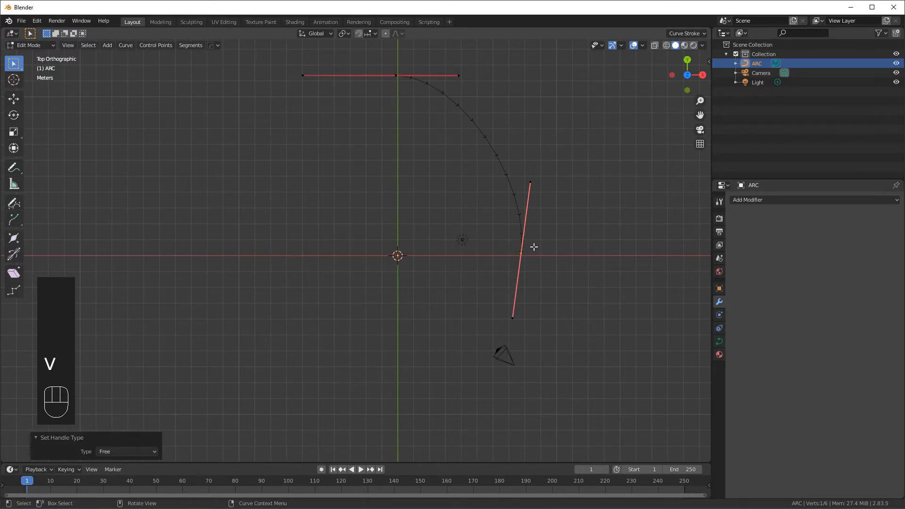
{"action": "key", "text": "g"}
{"action": "left_click", "coordinate": [545, 238]}
- Set the handle type to Free for the end point and both handles, and move only the point outward and up
{"action": "left_click_drag", "start_coordinate": [570, 162], "coordinate": [507, 323]}
{"action": "key", "text": "v"}
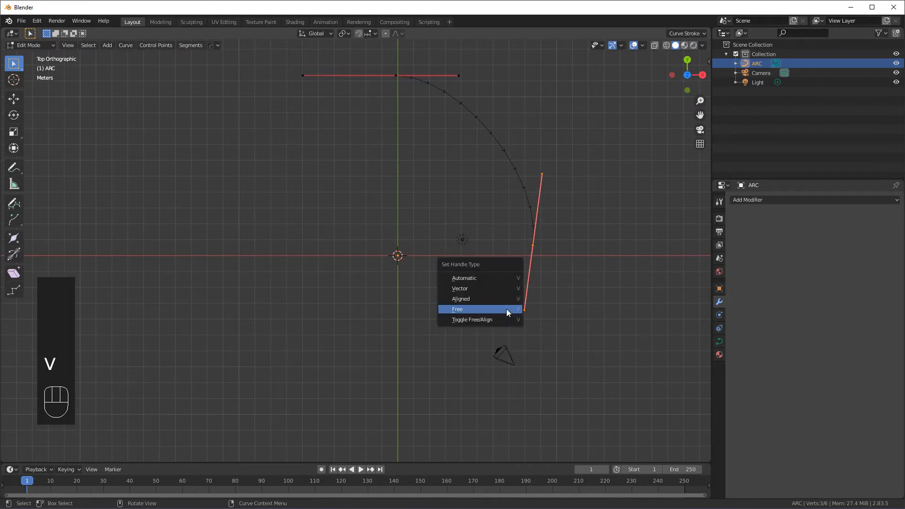
{"action": "left_click", "coordinate": [466, 309]}
{"action": "left_click_drag", "start_coordinate": [543, 239], "coordinate": [521, 253]}
{"action": "key", "text": "g"}
{"action": "left_click", "coordinate": [550, 242]}
- Move the upper handle about -2.20 m in X and -0.71 m in Y, and the lower handle about 5.13 m in X and 2.40 m in Y
{"action": "left_click_drag", "start_coordinate": [553, 165], "coordinate": [526, 189]}
{"action": "key", "text": "g"}
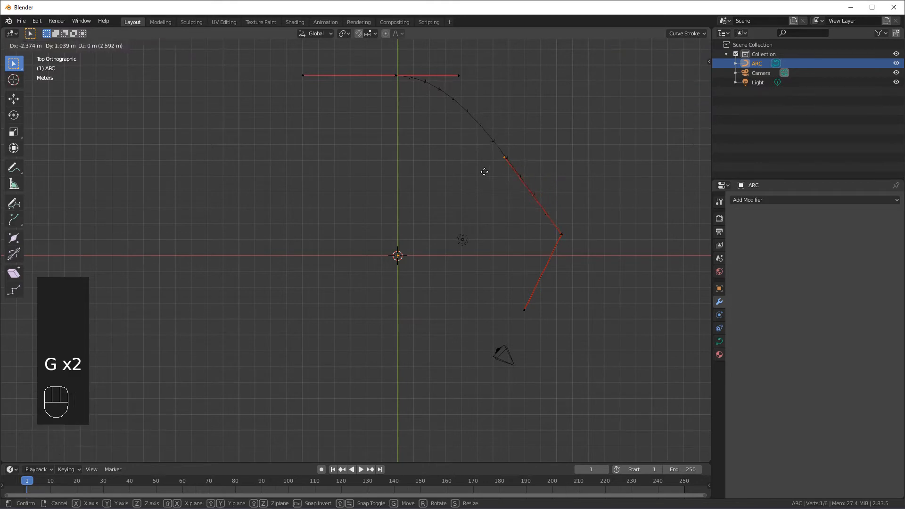
{"action": "left_click", "coordinate": [487, 199]}
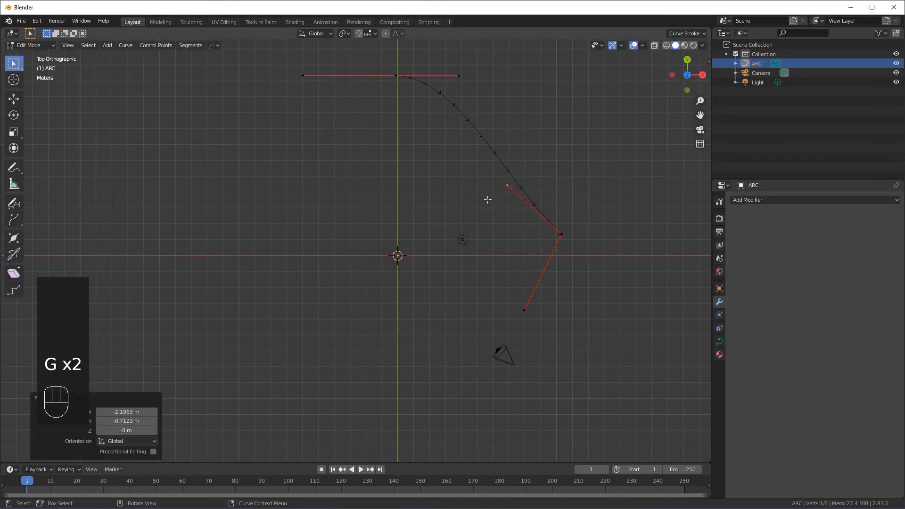
{"action": "left_click", "coordinate": [522, 308]}
{"action": "key", "text": "g"}
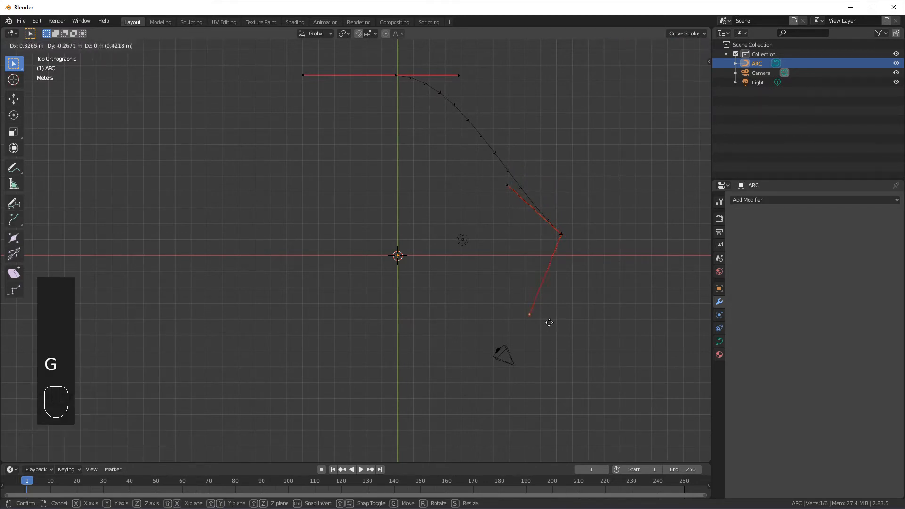
{"action": "left_click", "coordinate": [620, 280]}
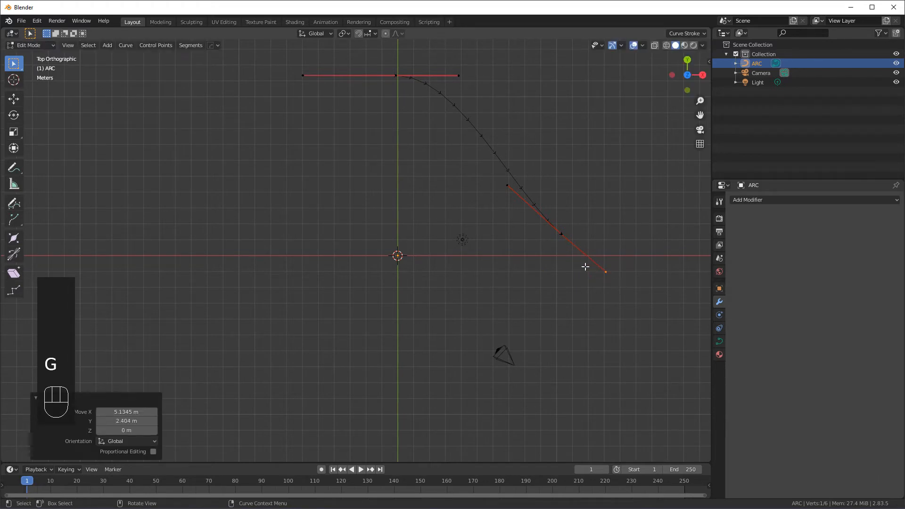
- Move the end point's lower handle back inward to just below the point, bending the handles at an angle
{"action": "key", "text": "v"}
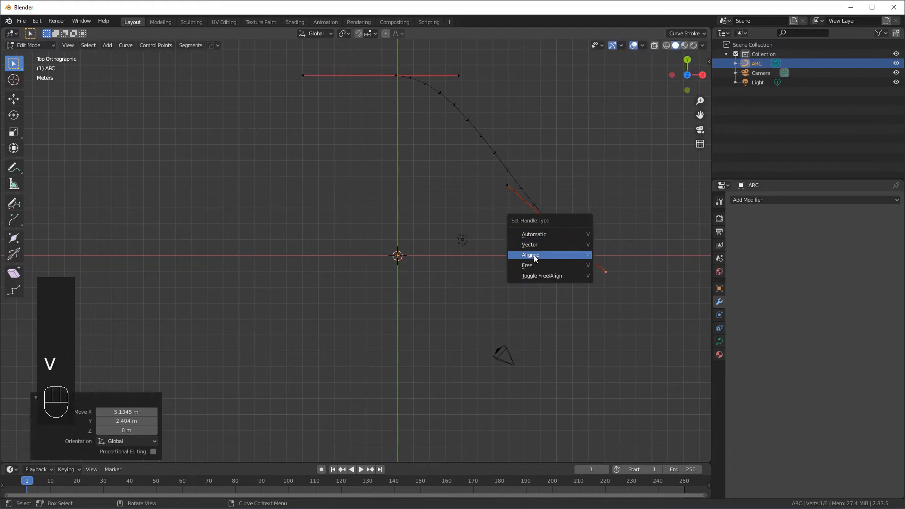
{"action": "left_click", "coordinate": [541, 246]}
{"action": "left_click_drag", "start_coordinate": [499, 180], "coordinate": [625, 297]}
{"action": "left_click", "coordinate": [589, 285]}
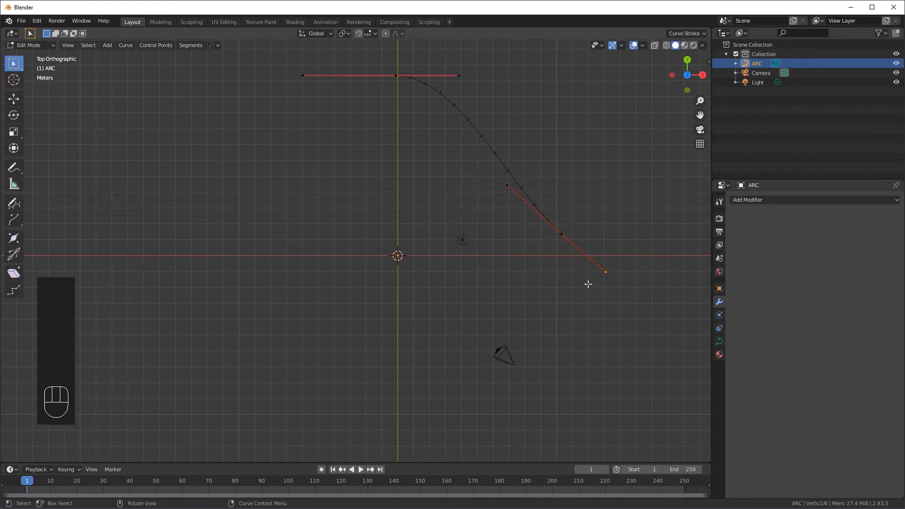
{"action": "key", "text": "g"}
{"action": "left_click", "coordinate": [532, 291]}
- Set the handle type to Aligned for the end point together with both of its handles
{"action": "left_click_drag", "start_coordinate": [582, 308], "coordinate": [492, 178]}
{"action": "key", "text": "v"}
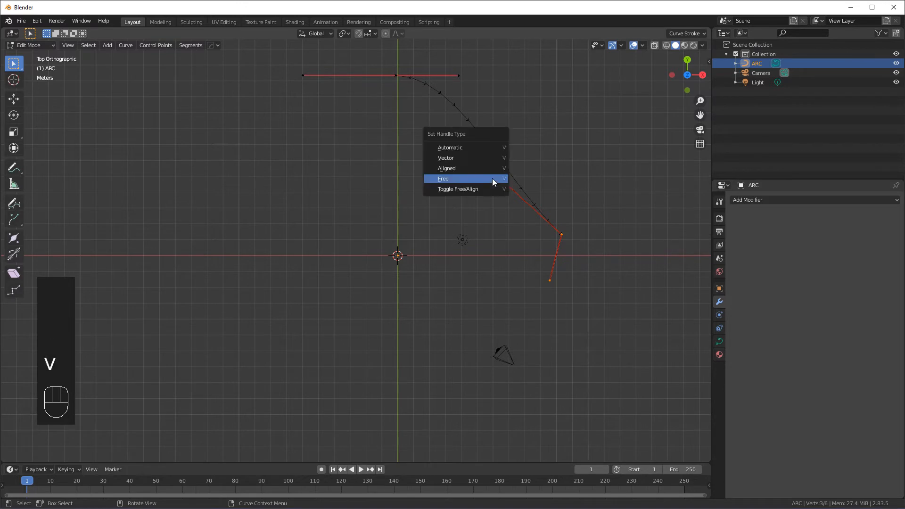
{"action": "left_click", "coordinate": [447, 168]}
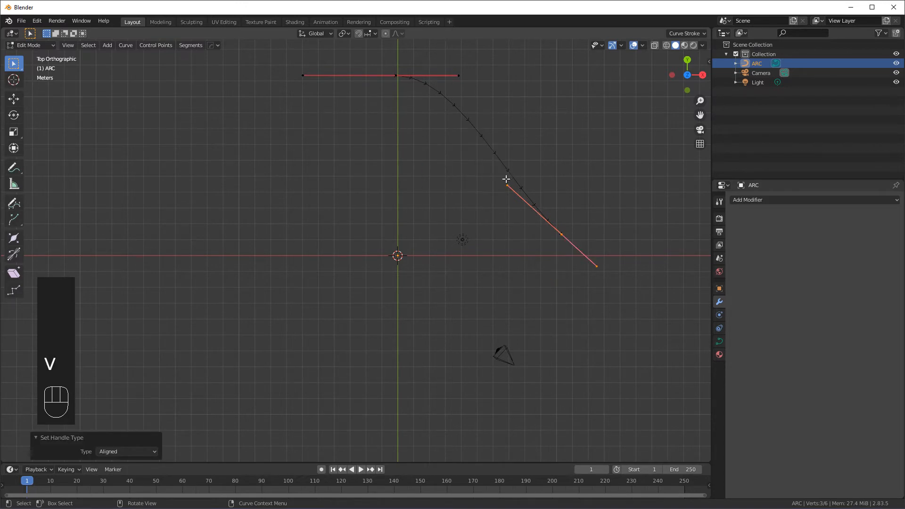
- Set the handle type to Free with only the end point selected, and nudge the point slightly inward and up
{"action": "left_click_drag", "start_coordinate": [578, 225], "coordinate": [549, 243]}
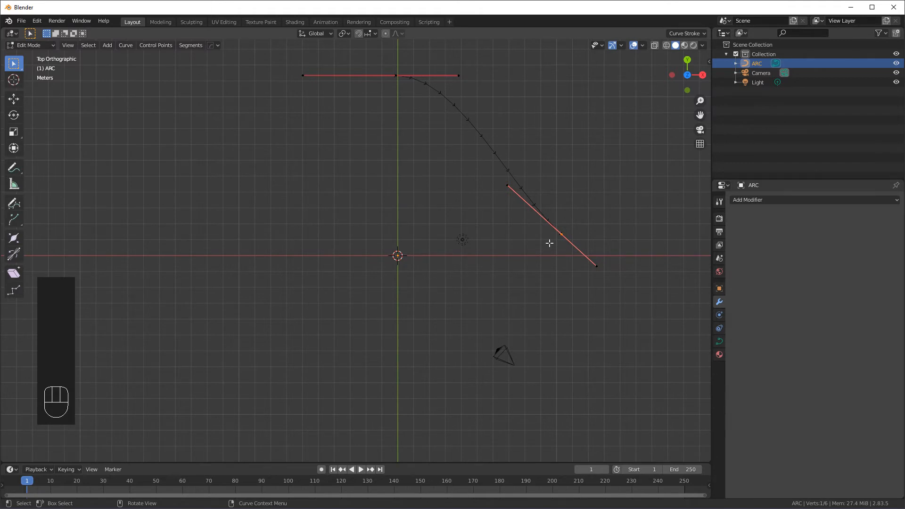
{"action": "key", "text": "v"}
{"action": "left_click", "coordinate": [504, 251]}
{"action": "key", "text": "g"}
{"action": "left_click", "coordinate": [573, 228]}
- Set the handle type to Free for the end point and its lower handle, and raise the lower handle slightly
{"action": "left_click_drag", "start_coordinate": [602, 282], "coordinate": [538, 217]}
{"action": "key", "text": "v"}
{"action": "left_click", "coordinate": [514, 224]}
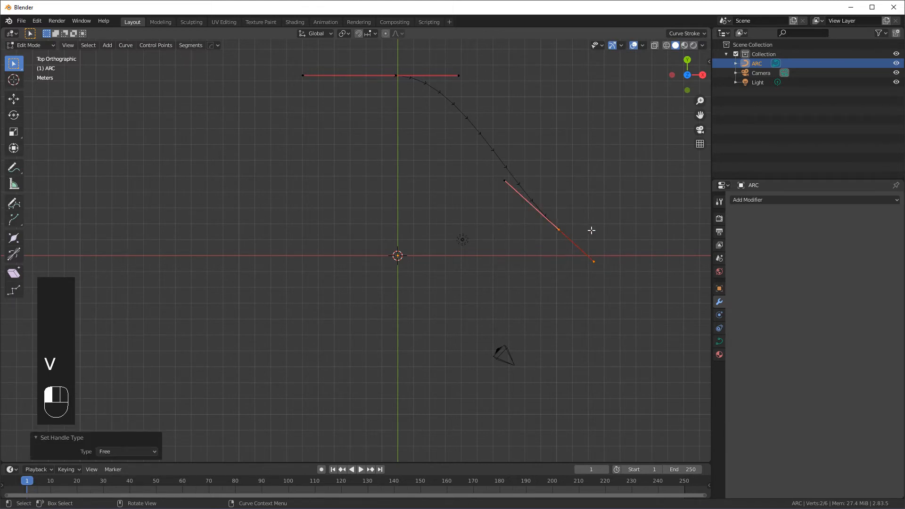
{"action": "left_click", "coordinate": [585, 264]}
{"action": "key", "text": "g"}
{"action": "left_click", "coordinate": [575, 270]}
- Move the upper handle slightly down and outward, and raise the end point independently of its lower handle
{"action": "left_click", "coordinate": [505, 180]}
{"action": "key", "text": "g"}
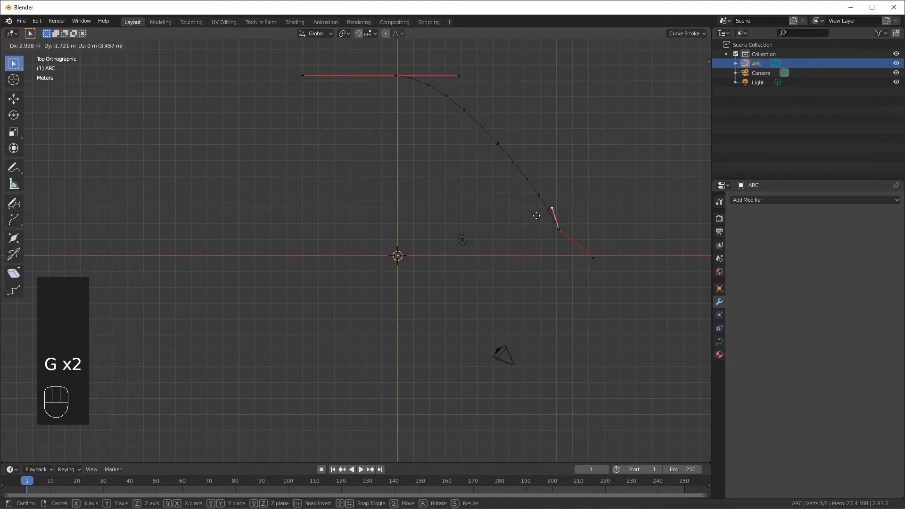
{"action": "left_click", "coordinate": [495, 204]}
{"action": "left_click", "coordinate": [558, 229]}
{"action": "key", "text": "g"}
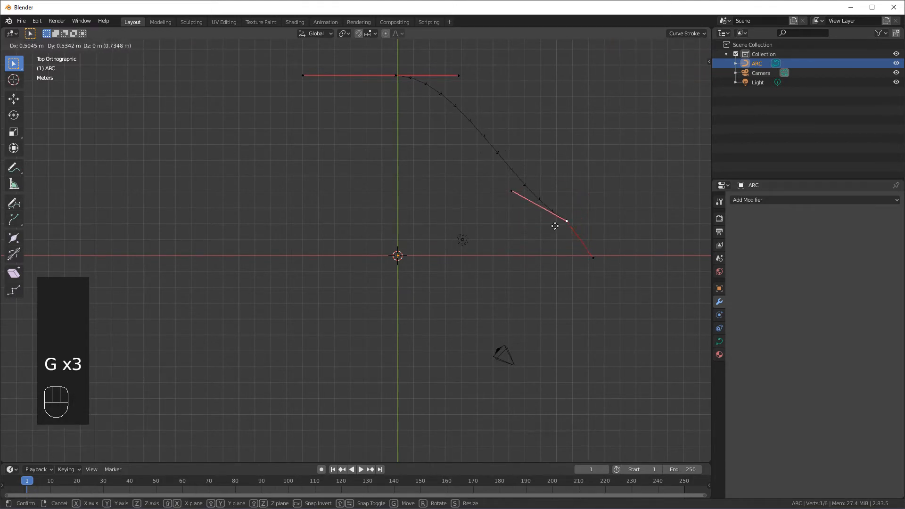
{"action": "left_click", "coordinate": [548, 212]}
- Move the end point's upper handle up and farther inward, leaving the lower handle in place
{"action": "left_click_drag", "start_coordinate": [490, 172], "coordinate": [604, 269]}
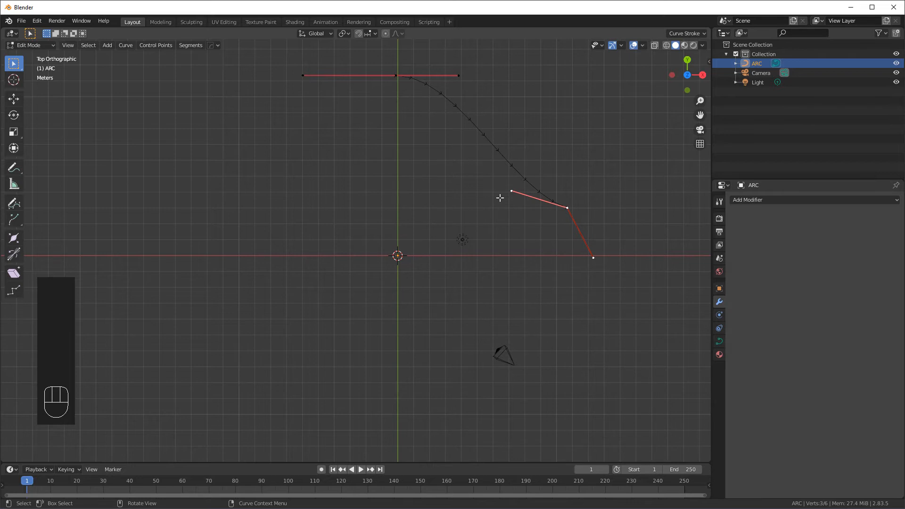
{"action": "left_click", "coordinate": [513, 191]}
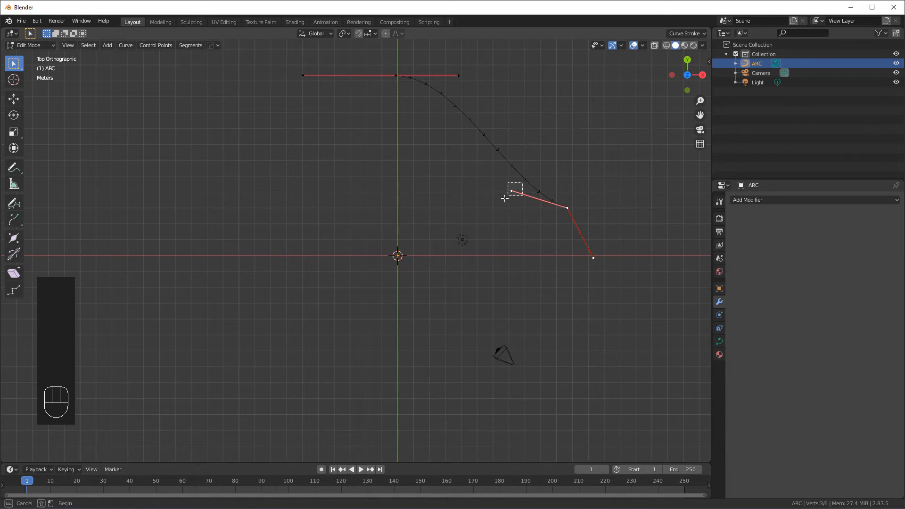
{"action": "key", "text": "g"}
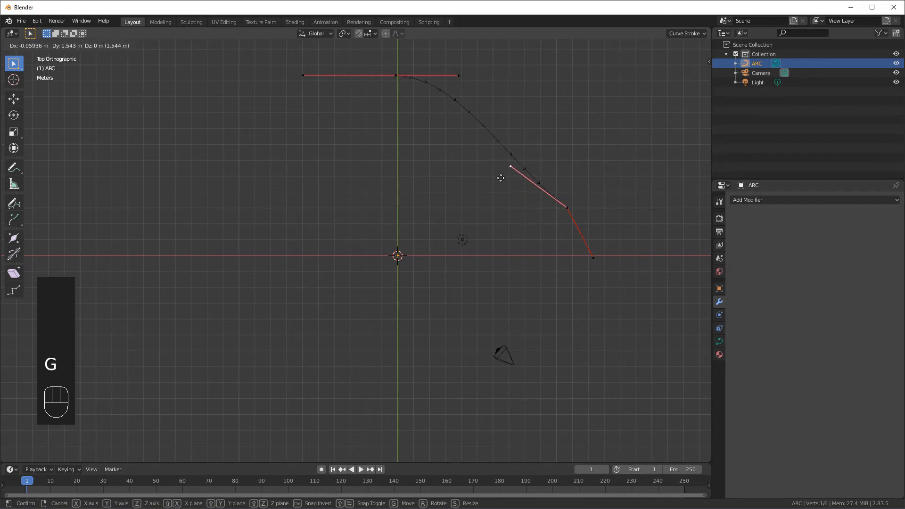
{"action": "left_click", "coordinate": [489, 188]}
- Align the bent handles by setting the end point and both handles to the Aligned type
{"action": "left_click_drag", "start_coordinate": [495, 168], "coordinate": [584, 263]}
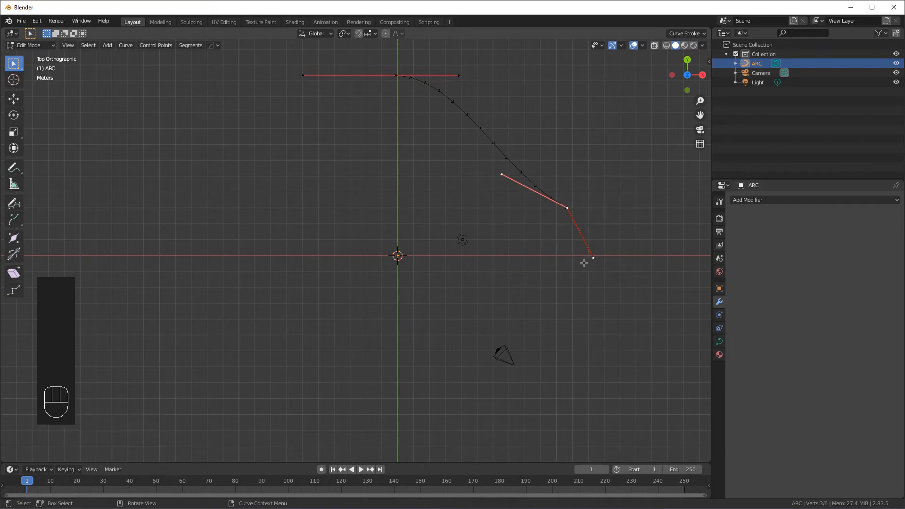
{"action": "key", "text": "v"}
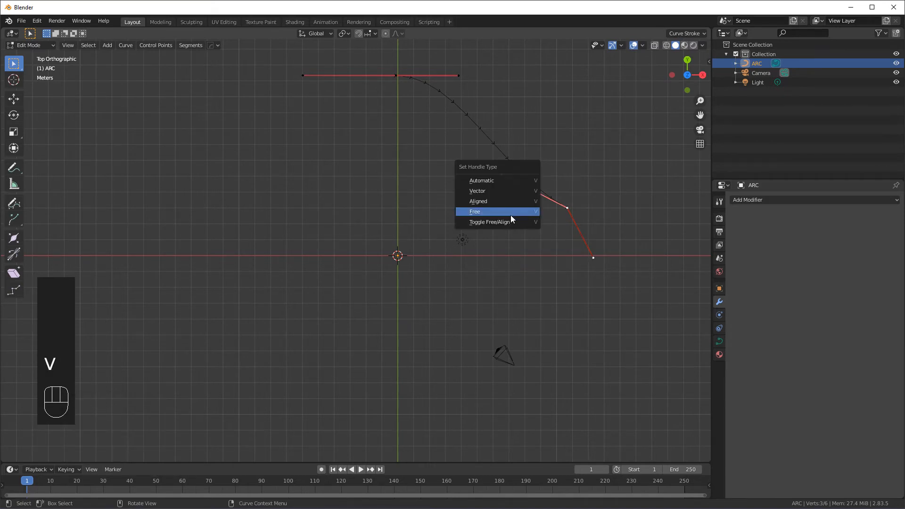
{"action": "left_click", "coordinate": [484, 201]}
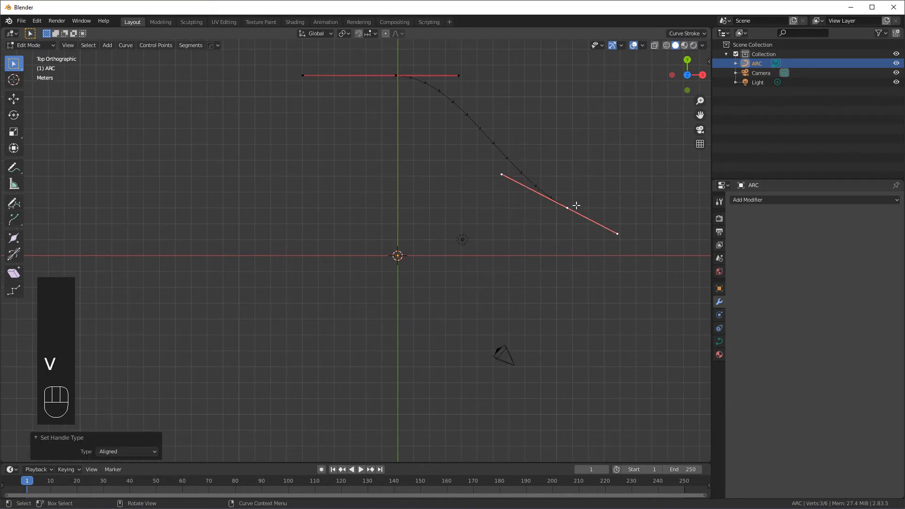
- Move the end point with its aligned handles slightly down and inward
{"action": "left_click", "coordinate": [491, 172]}
{"action": "left_click_drag", "start_coordinate": [578, 197], "coordinate": [556, 223]}
{"action": "key", "text": "g"}
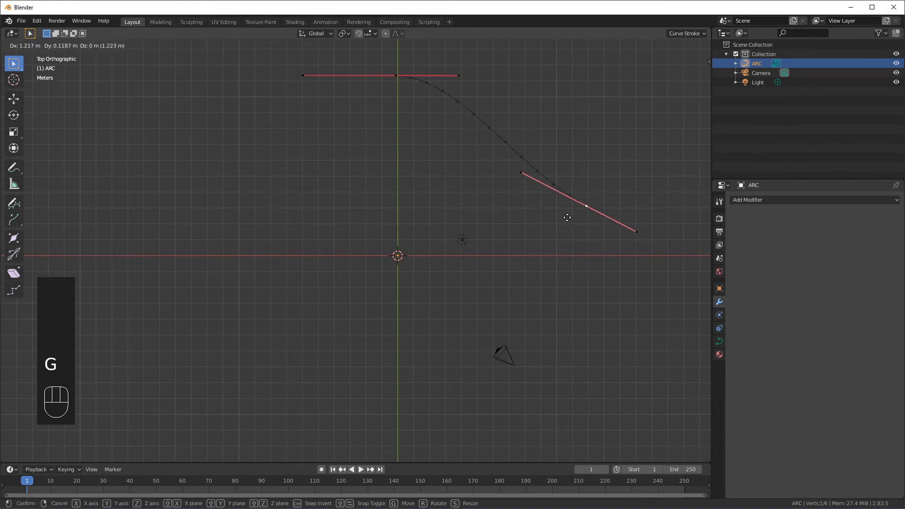
{"action": "left_click", "coordinate": [523, 194]}
- Swing the end point's lower handle inward and down until the aligned handles are vertical
{"action": "left_click_drag", "start_coordinate": [491, 169], "coordinate": [556, 204]}
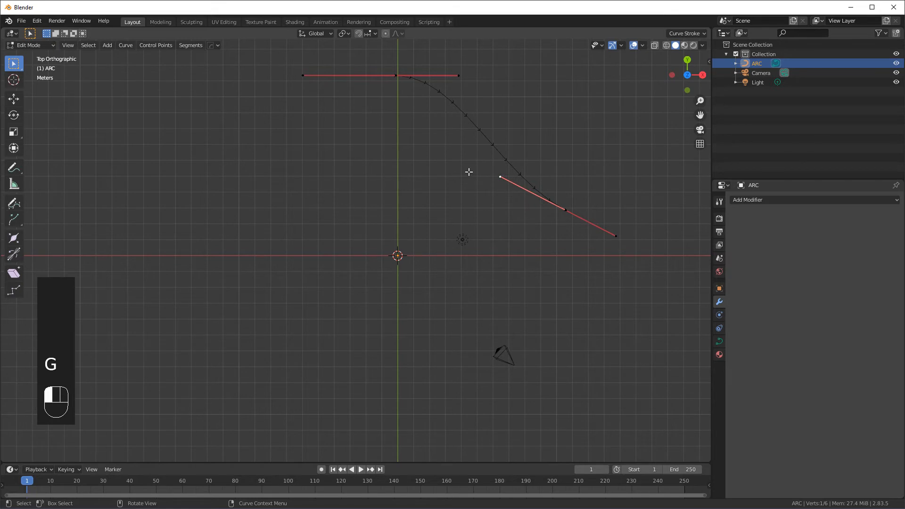
{"action": "left_click_drag", "start_coordinate": [632, 229], "coordinate": [609, 245]}
{"action": "key", "text": "g"}
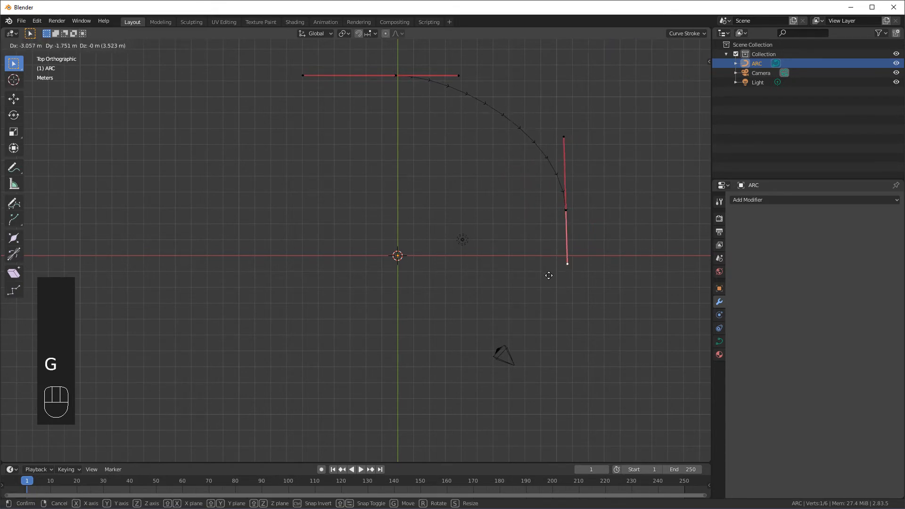
{"action": "left_click", "coordinate": [571, 243]}
- Move the end point about -4.33 m in X and -2.82 m in Y onto the X axis, and return to Object Mode
{"action": "left_click_drag", "start_coordinate": [577, 229], "coordinate": [550, 202]}
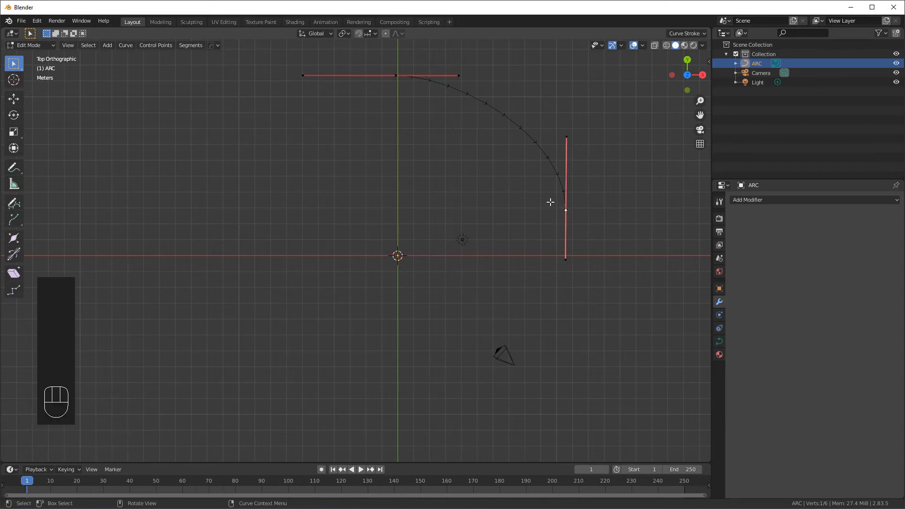
{"action": "key", "text": "g"}
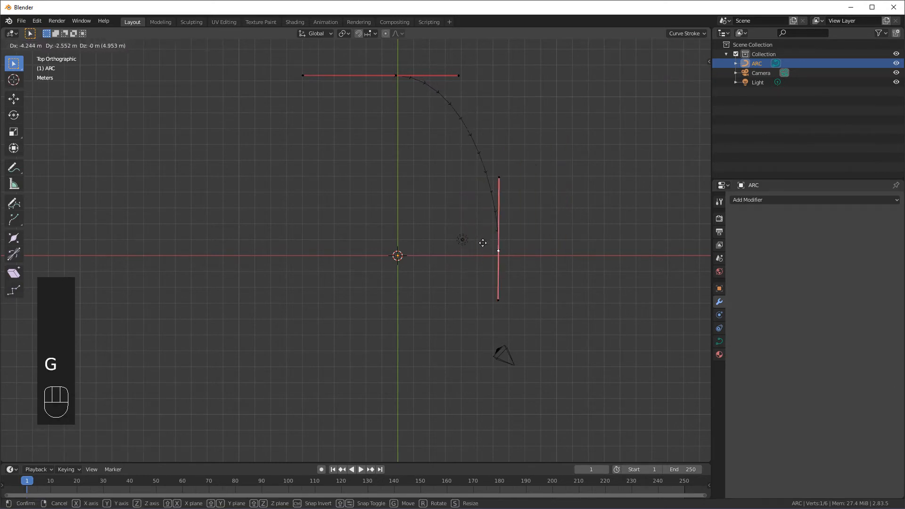
{"action": "left_click", "coordinate": [481, 247]}
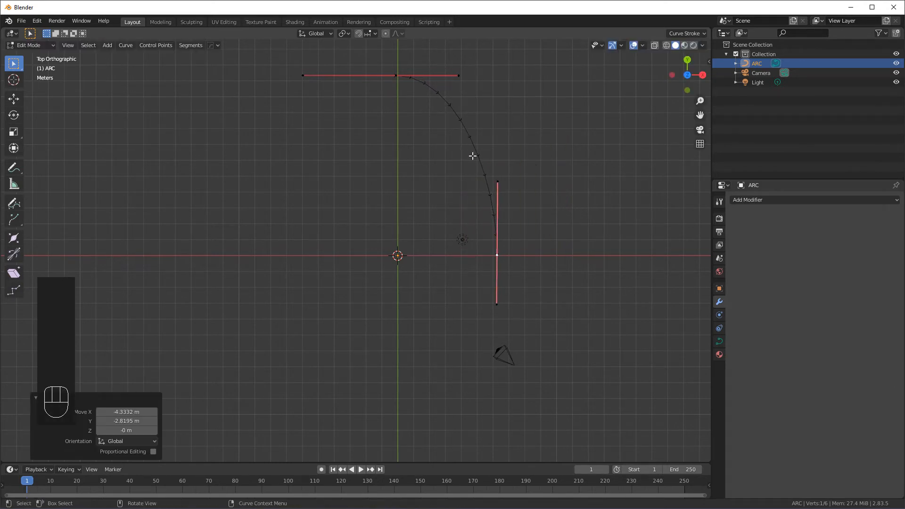
{"action": "key", "text": "Tab"}
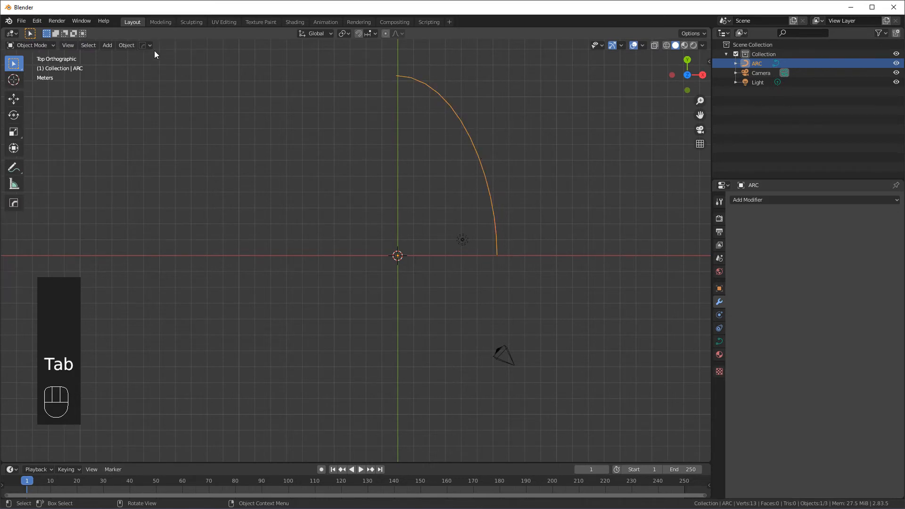
- Add a Bezier circle at the origin and name it PROFILE
{"action": "left_click", "coordinate": [107, 45]}
{"action": "mouse_move", "coordinate": [126, 65]}
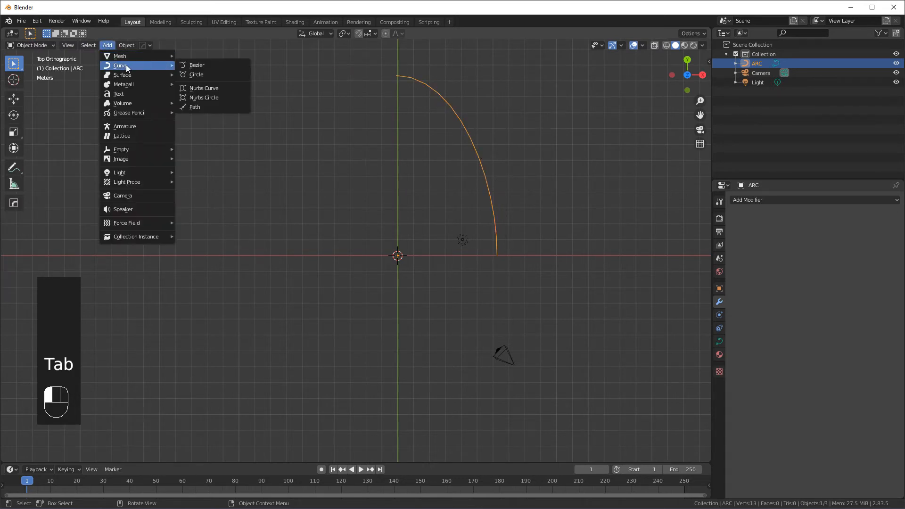
{"action": "left_click", "coordinate": [190, 75]}
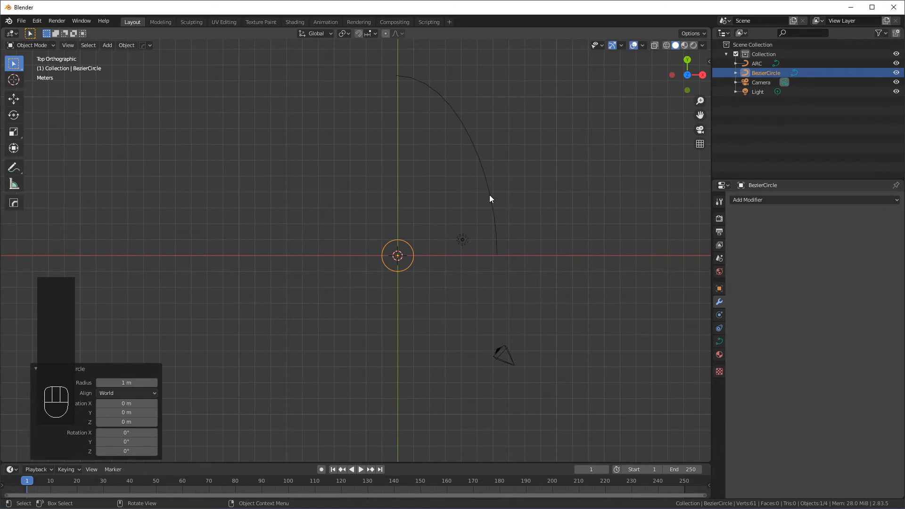
{"action": "double_click", "coordinate": [768, 74]}
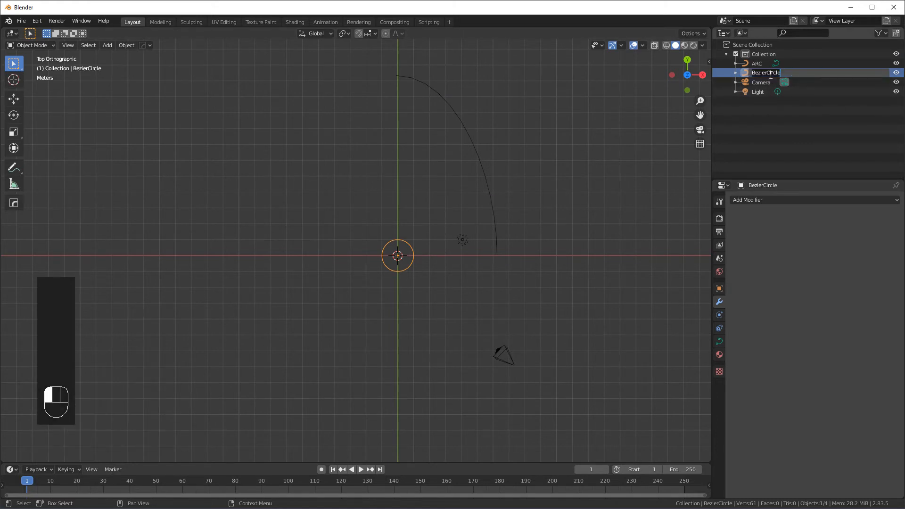
{"action": "type", "text": "PR"}
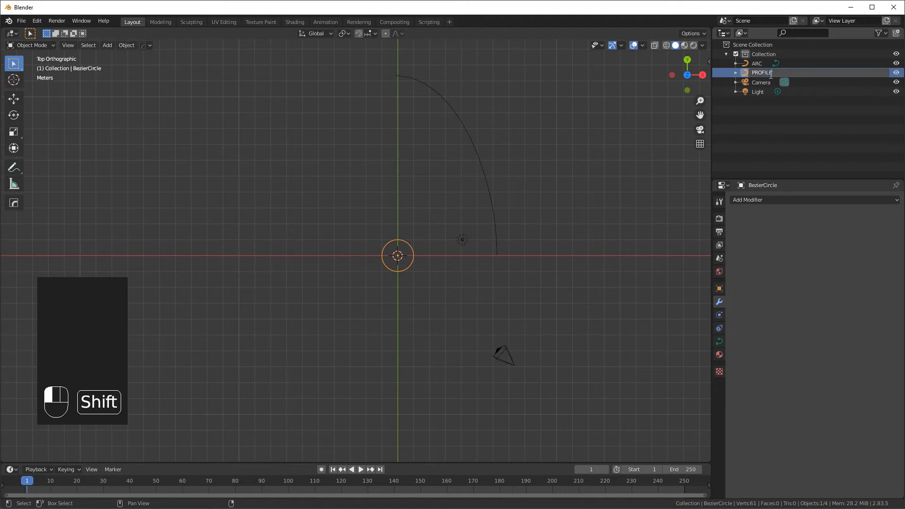
{"action": "type", "text": "OFILE"}
{"action": "key", "text": "Return"}
- Assign PROFILE as the bevel object of the ARC curve
{"action": "left_click", "coordinate": [757, 64]}
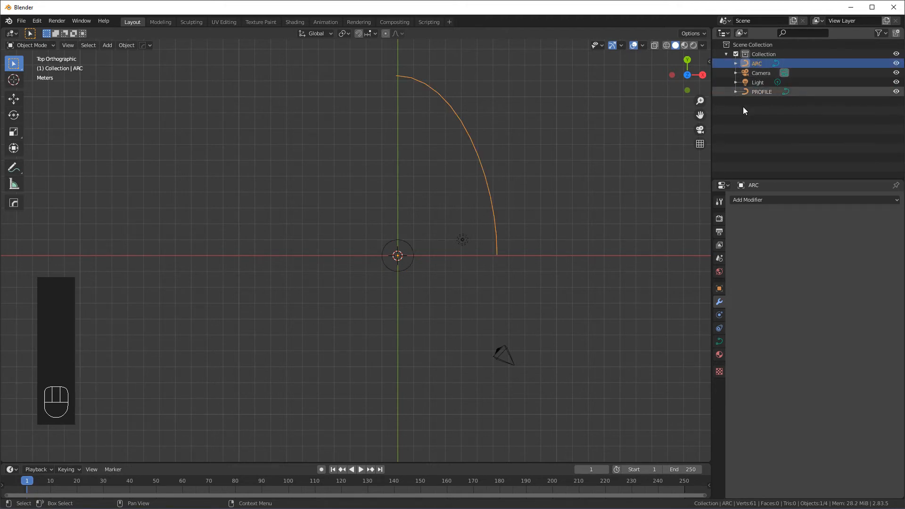
{"action": "left_click", "coordinate": [720, 340]}
{"action": "left_click_drag", "start_coordinate": [711, 333], "coordinate": [655, 329]}
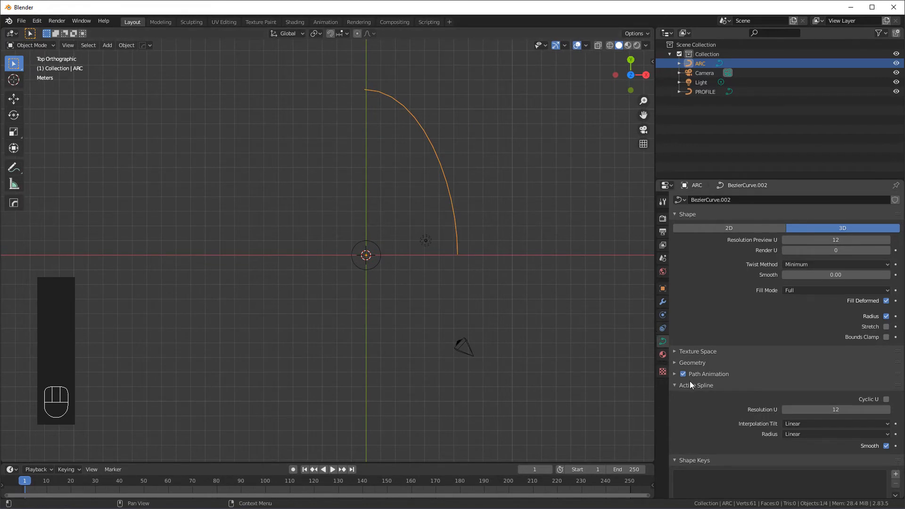
{"action": "left_click", "coordinate": [674, 363]}
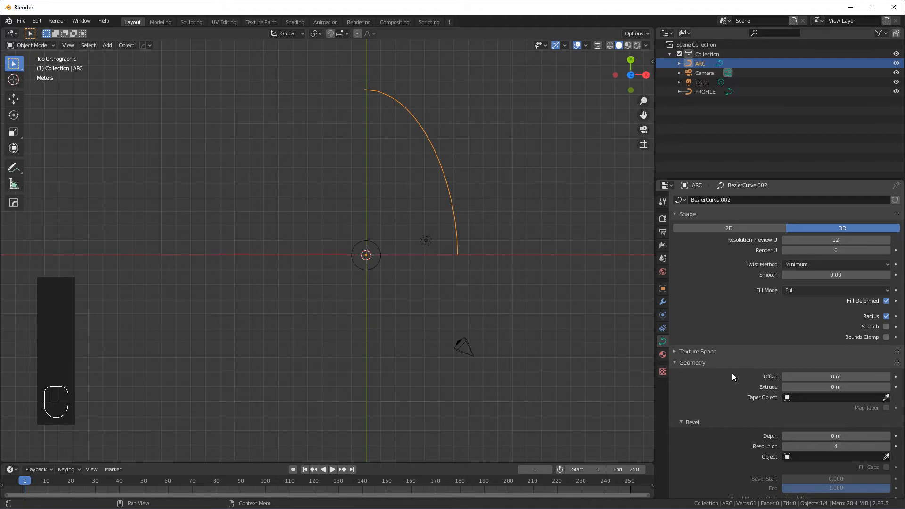
{"action": "scroll", "coordinate": [734, 377], "scroll_direction": "down", "scroll_amount": 3}
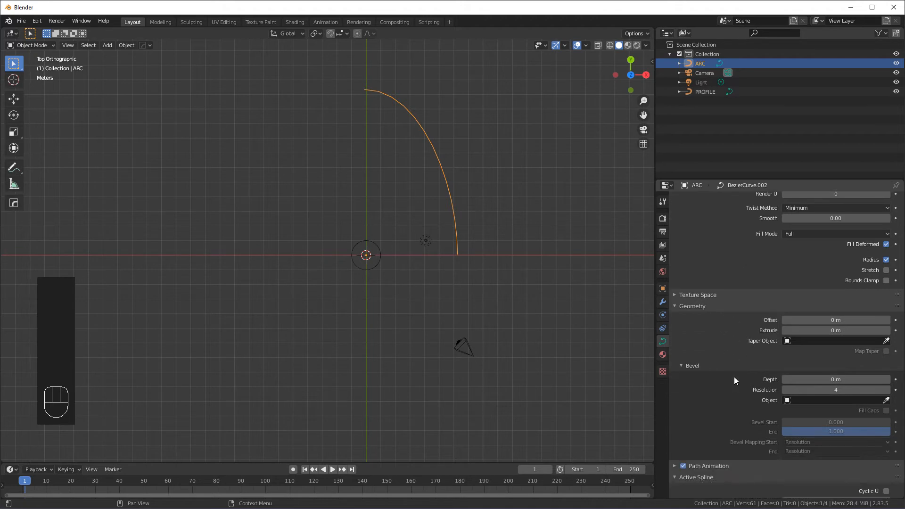
{"action": "left_click", "coordinate": [789, 401]}
{"action": "left_click", "coordinate": [803, 415]}
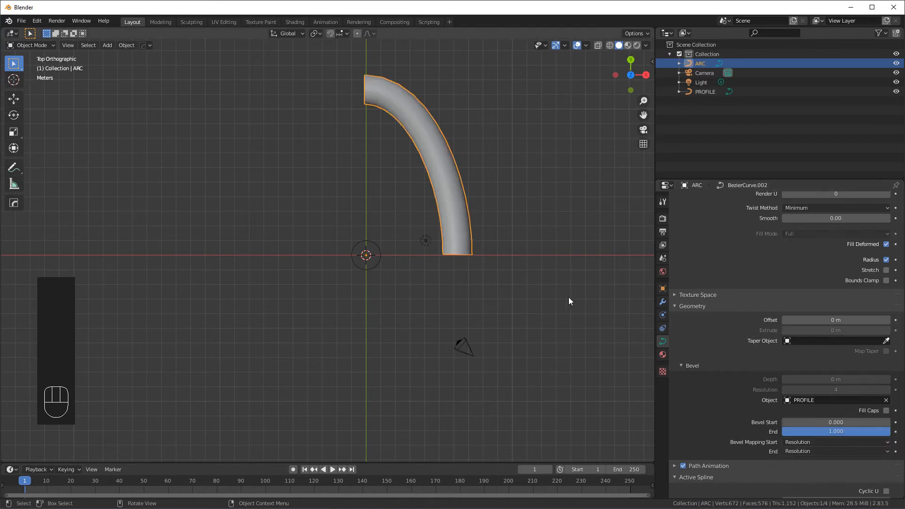
- Lower the ARC curve's preview resolution U to 4
{"action": "middle_click_drag", "start_coordinate": [463, 209], "coordinate": [443, 233]}
{"action": "scroll", "coordinate": [491, 236], "scroll_direction": "up", "scroll_amount": 4}
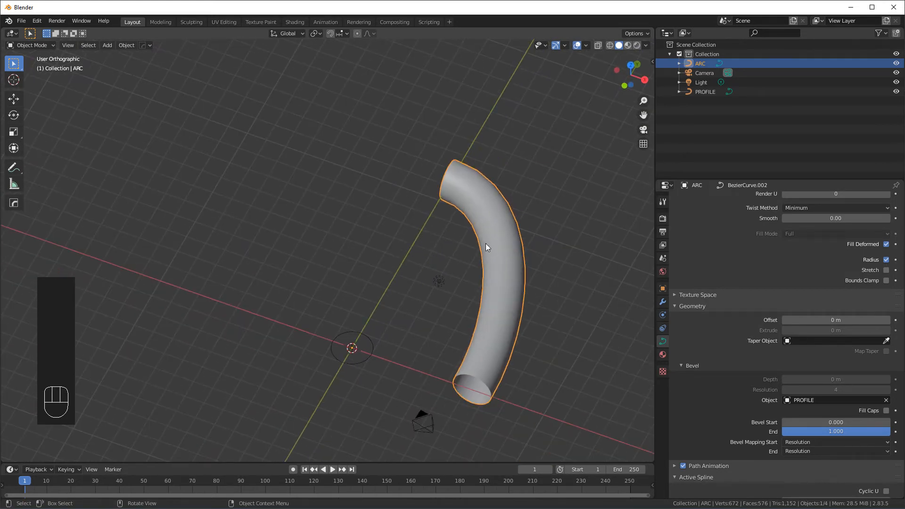
{"action": "scroll", "coordinate": [771, 271], "scroll_direction": "up", "scroll_amount": 3}
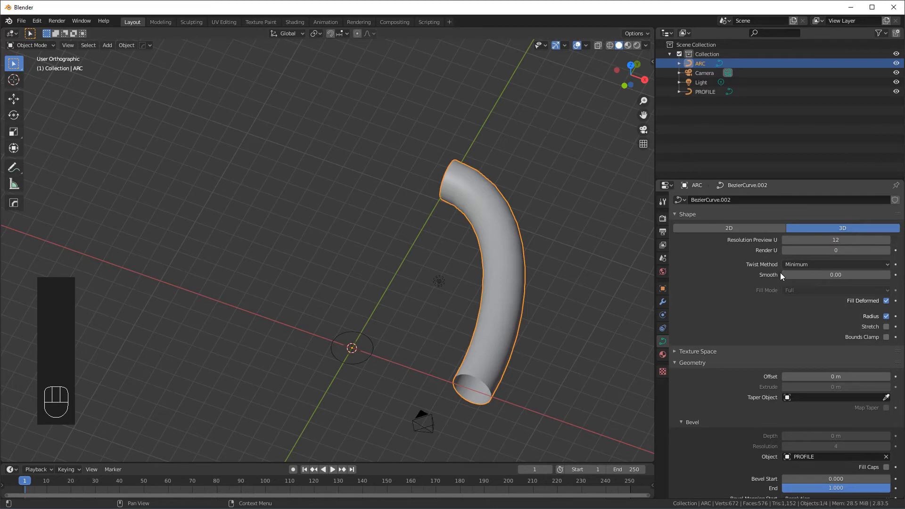
{"action": "left_click_drag", "start_coordinate": [841, 240], "coordinate": [821, 240]}
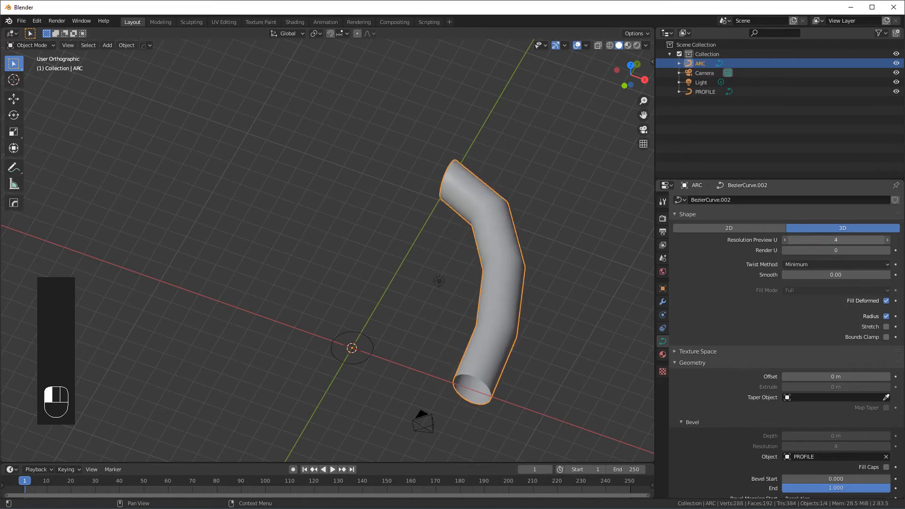
- Turn on the wireframe display for ARC and set its preview resolution U to 7
{"action": "left_click", "coordinate": [663, 288]}
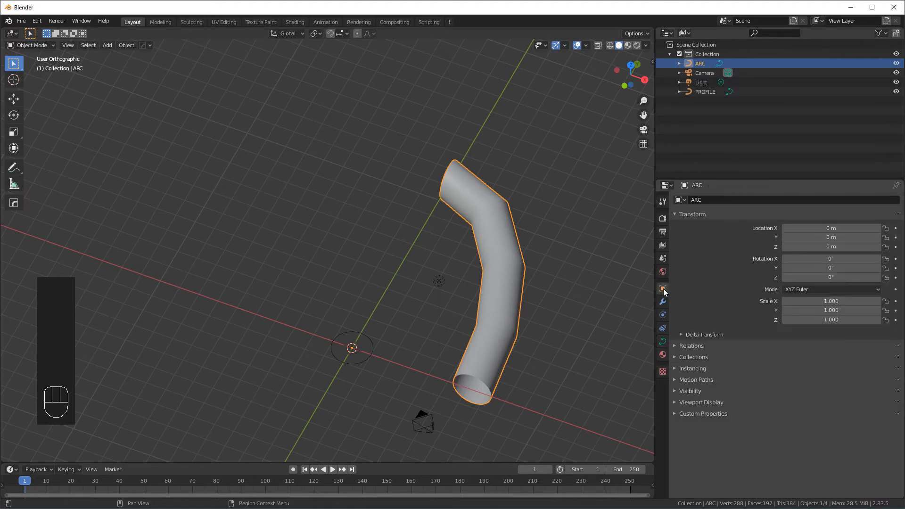
{"action": "left_click", "coordinate": [675, 402]}
{"action": "left_click", "coordinate": [886, 416]}
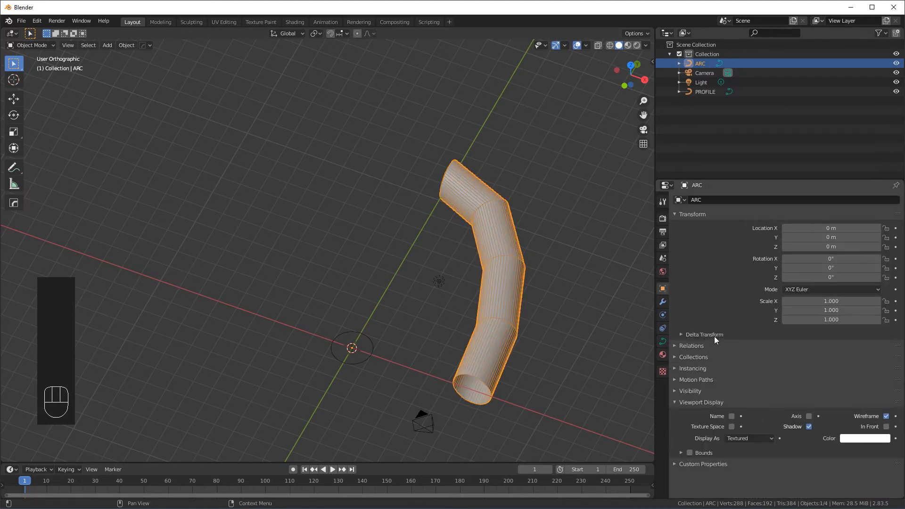
{"action": "left_click", "coordinate": [662, 342]}
{"action": "left_click_drag", "start_coordinate": [836, 240], "coordinate": [856, 240]}
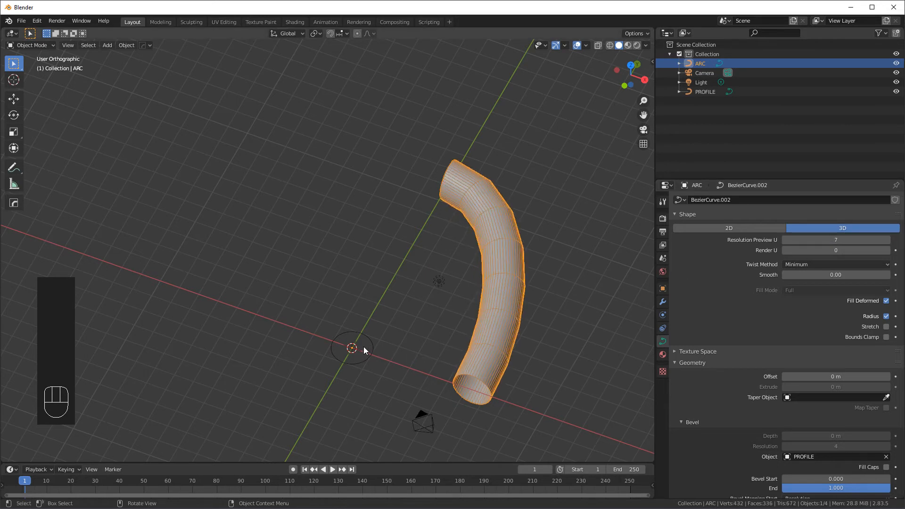
- Select the PROFILE circle and reduce its preview resolution U to 1
{"action": "left_click", "coordinate": [371, 342]}
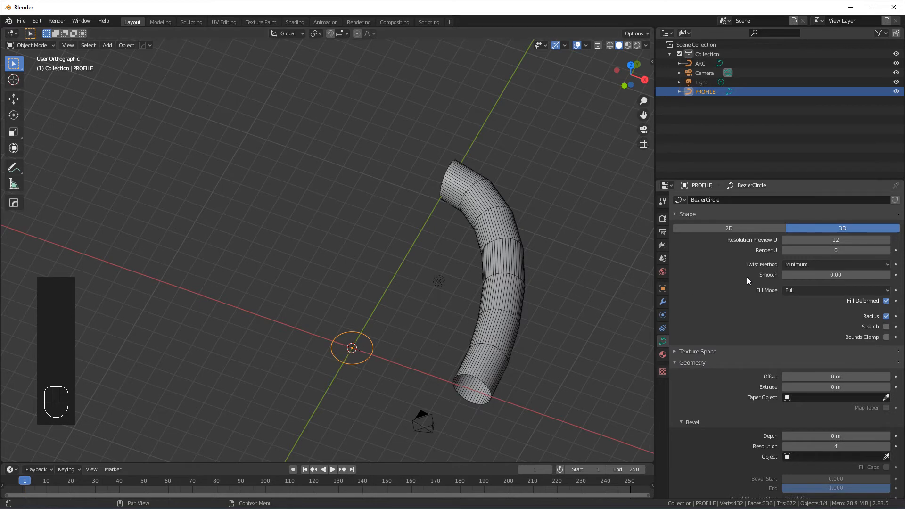
{"action": "left_click_drag", "start_coordinate": [786, 244], "coordinate": [743, 244]}
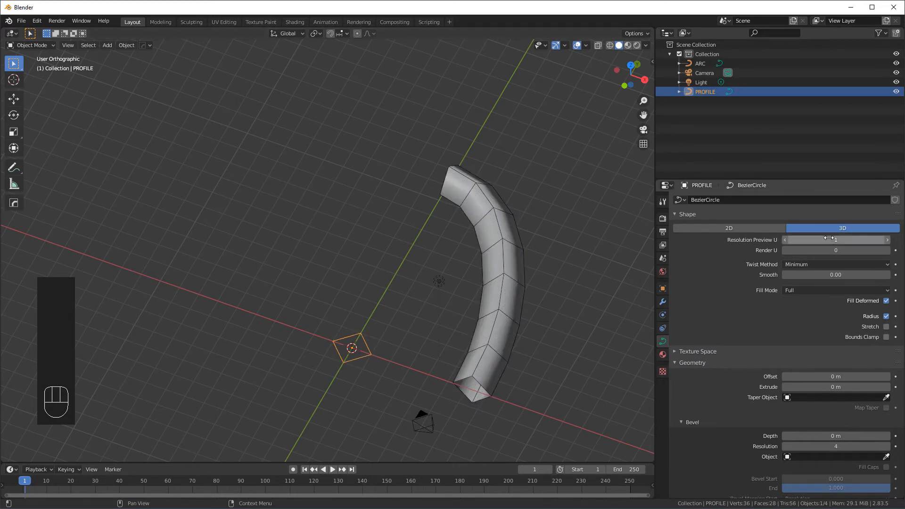
{"action": "mouse_move", "coordinate": [531, 318]}
{"action": "middle_mouse_down"}
{"action": "mouse_move", "coordinate": [585, 277]}
{"action": "mouse_move", "coordinate": [583, 289]}
{"action": "mouse_move", "coordinate": [521, 305]}
{"action": "mouse_move", "coordinate": [517, 322]}
{"action": "middle_mouse_up"}
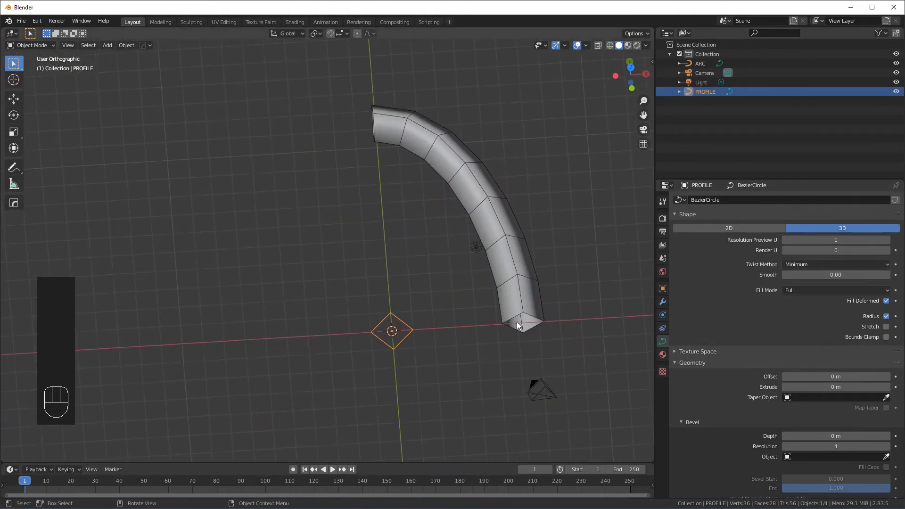
- In Edit Mode, duplicate the PROFILE diamond, scale the copy to 0.466 and place it beside the original's upper-right edge
{"action": "middle_click_drag", "start_coordinate": [450, 349], "coordinate": [421, 304], "text": "shift"}
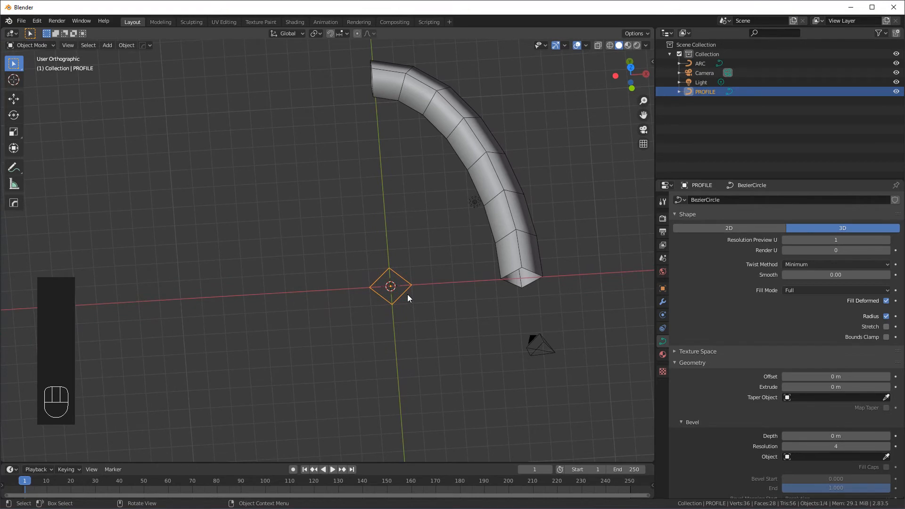
{"action": "key", "text": "Tab"}
{"action": "scroll", "coordinate": [419, 279], "scroll_direction": "up", "scroll_amount": 4}
{"action": "middle_click_drag", "start_coordinate": [553, 309], "coordinate": [483, 279], "text": "shift"}
{"action": "scroll", "coordinate": [471, 243], "scroll_direction": "up", "scroll_amount": 2}
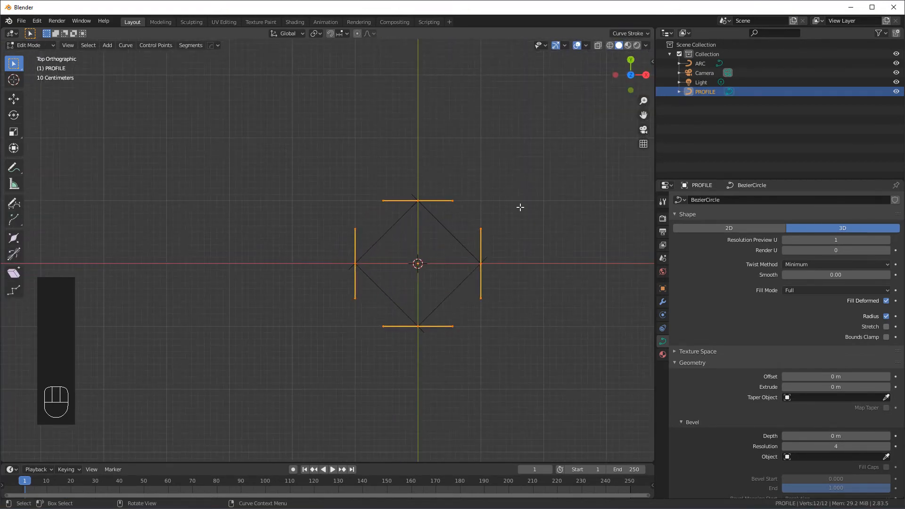
{"action": "key", "text": "shift+d"}
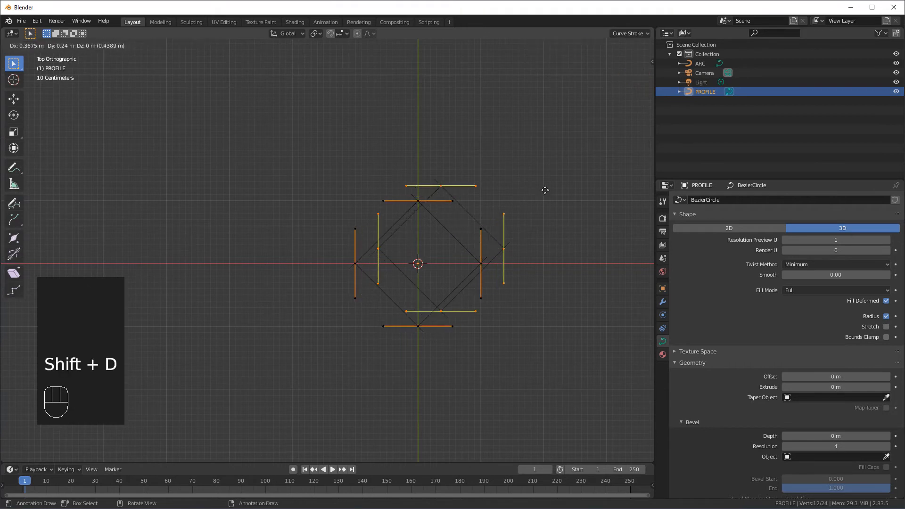
{"action": "left_click", "coordinate": [593, 135]}
{"action": "key", "text": "s"}
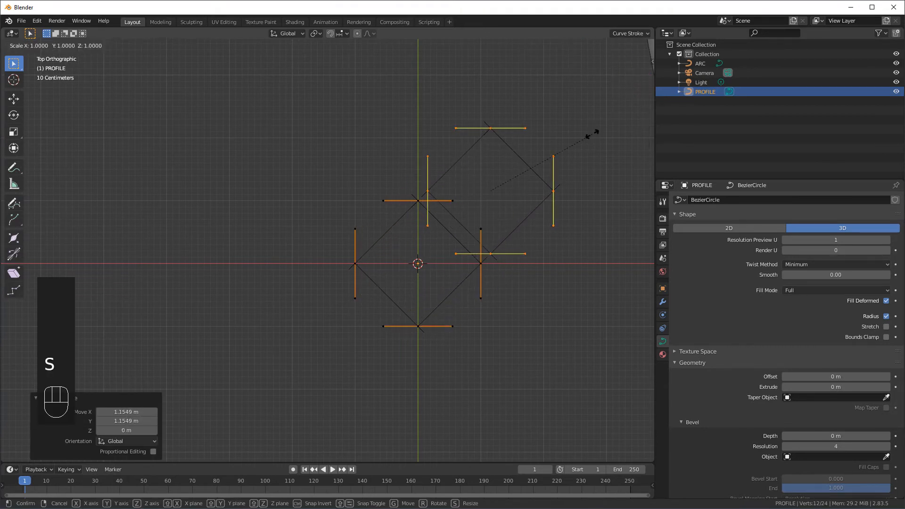
{"action": "left_click", "coordinate": [540, 168]}
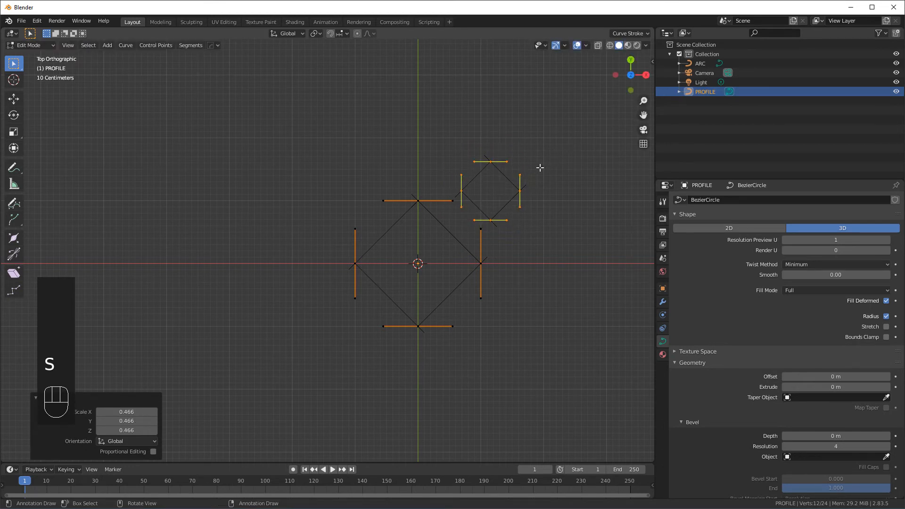
{"action": "key", "text": "g"}
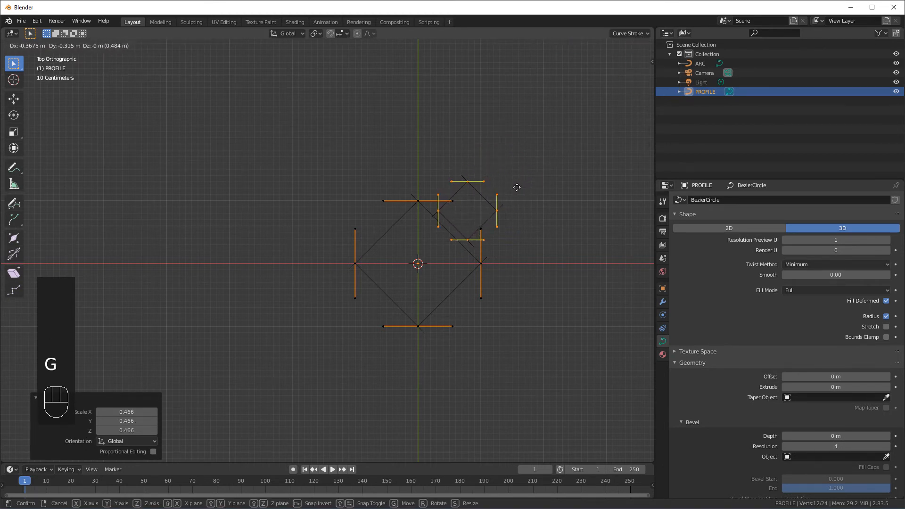
{"action": "left_click", "coordinate": [517, 186]}
- Duplicate the small diamond three times, placing the copies beside the large diamond's remaining edges, and return to Object Mode
{"action": "key", "text": "shift+d"}
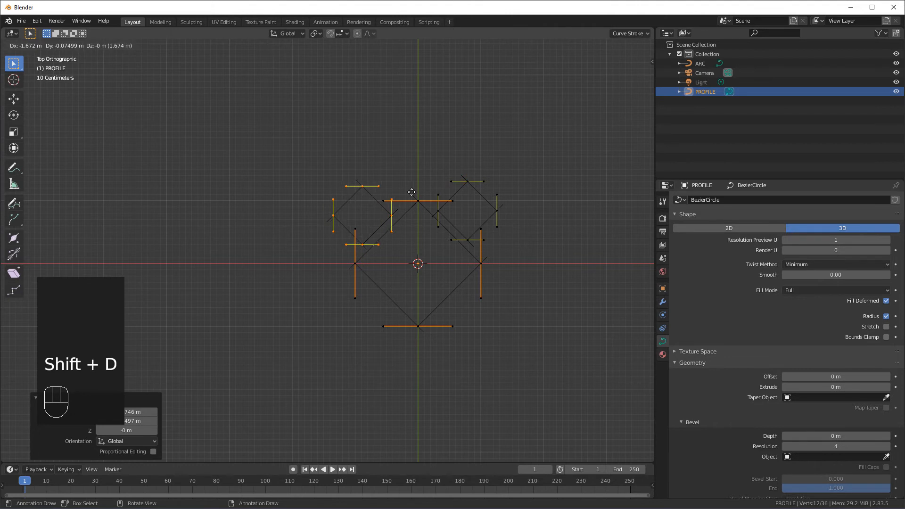
{"action": "left_click", "coordinate": [415, 189]}
{"action": "key", "text": "shift+d"}
{"action": "left_click", "coordinate": [416, 291]}
{"action": "key", "text": "shift+d"}
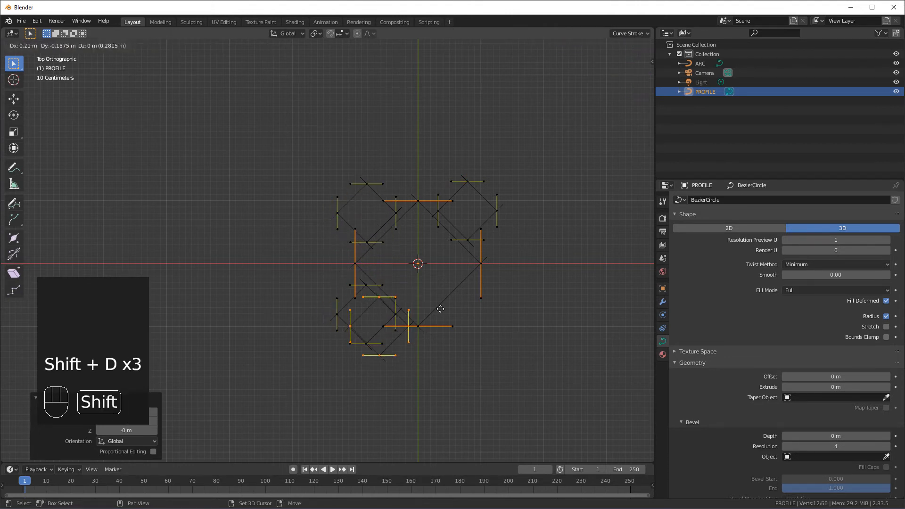
{"action": "left_click", "coordinate": [519, 295]}
{"action": "key", "text": "Tab"}
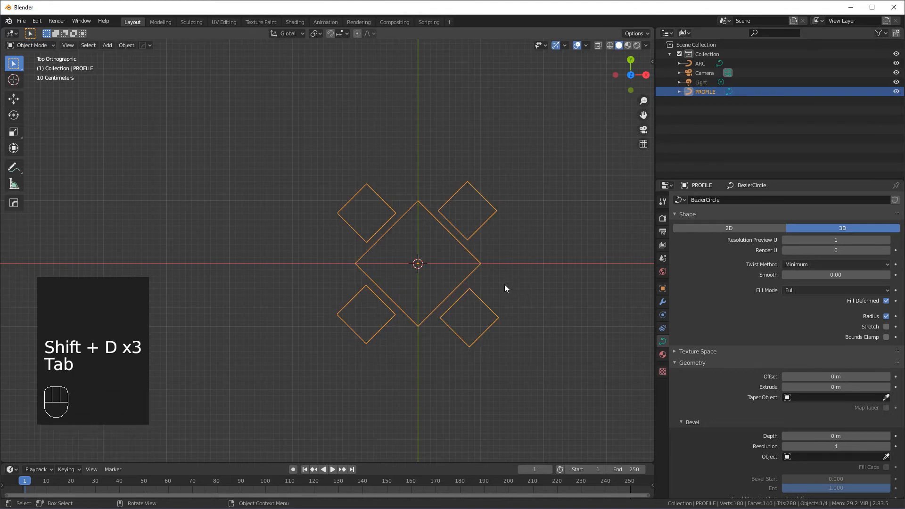
- Examine the arc swept with the five-diamond profile from several angles
{"action": "scroll", "coordinate": [500, 283], "scroll_direction": "down", "scroll_amount": 2}
{"action": "middle_click_drag", "start_coordinate": [526, 254], "coordinate": [443, 286], "text": "shift"}
{"action": "scroll", "coordinate": [442, 287], "scroll_direction": "down", "scroll_amount": 2}
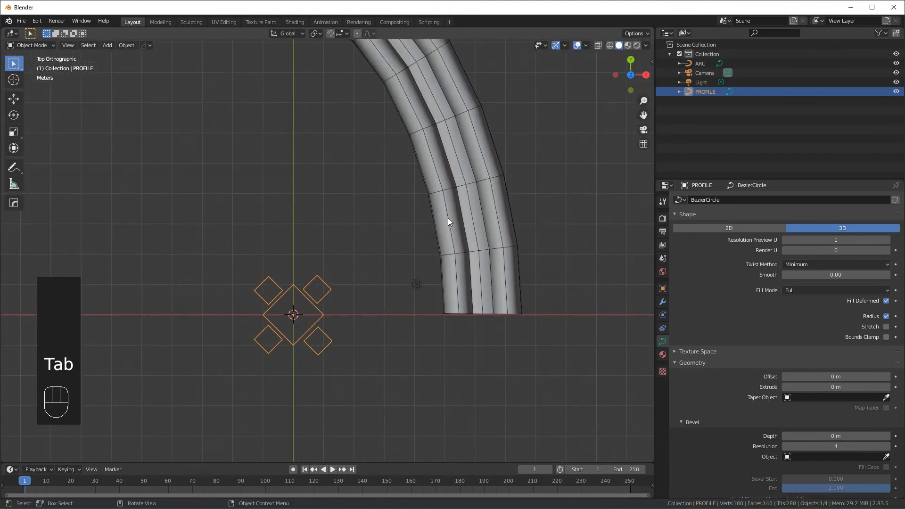
{"action": "middle_click_drag", "start_coordinate": [494, 182], "coordinate": [335, 274]}
{"action": "middle_click_drag", "start_coordinate": [267, 279], "coordinate": [482, 271]}
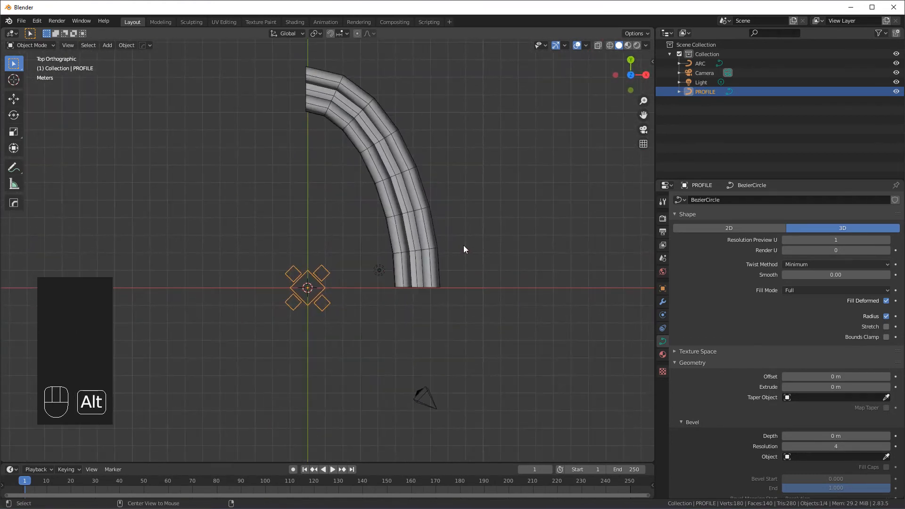
{"action": "middle_click_drag", "start_coordinate": [376, 216], "coordinate": [431, 241], "text": "shift"}
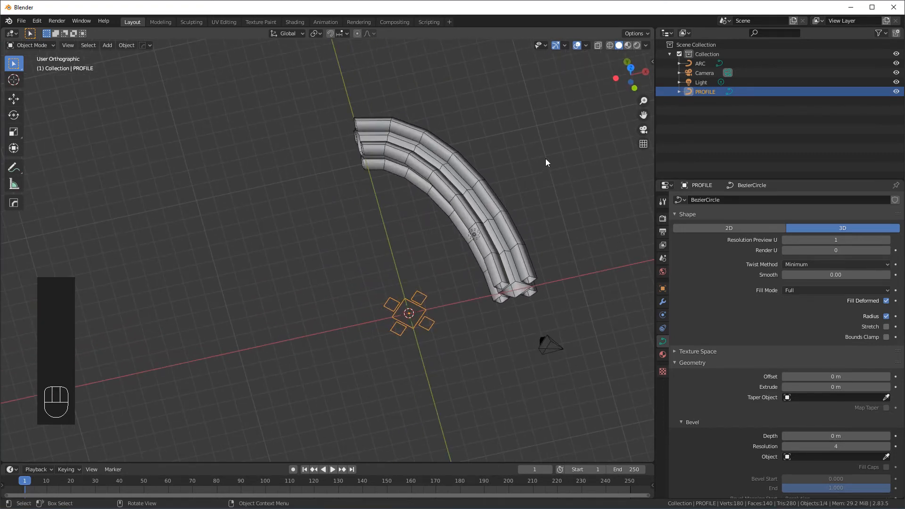
- Add another Bezier circle at the origin and name it CIRCLE
{"action": "left_click", "coordinate": [107, 46]}
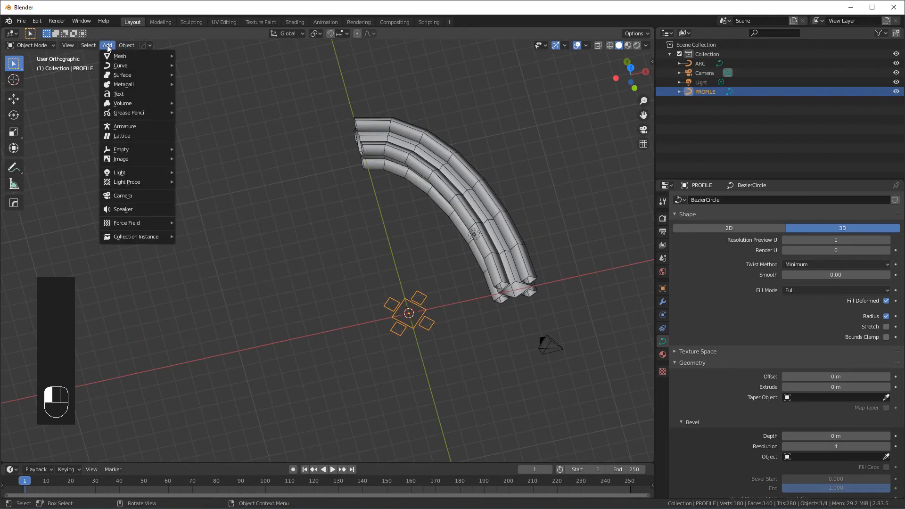
{"action": "mouse_move", "coordinate": [116, 67]}
{"action": "left_click", "coordinate": [199, 75]}
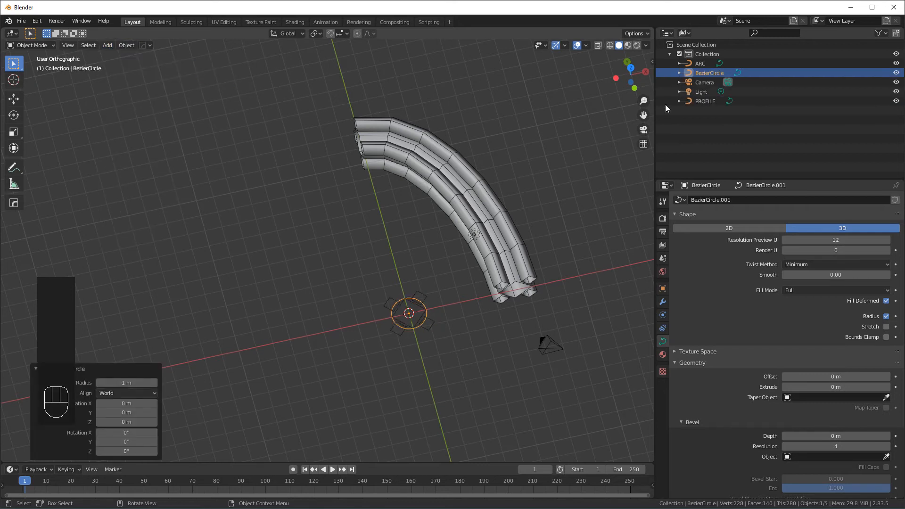
{"action": "double_click", "coordinate": [707, 74]}
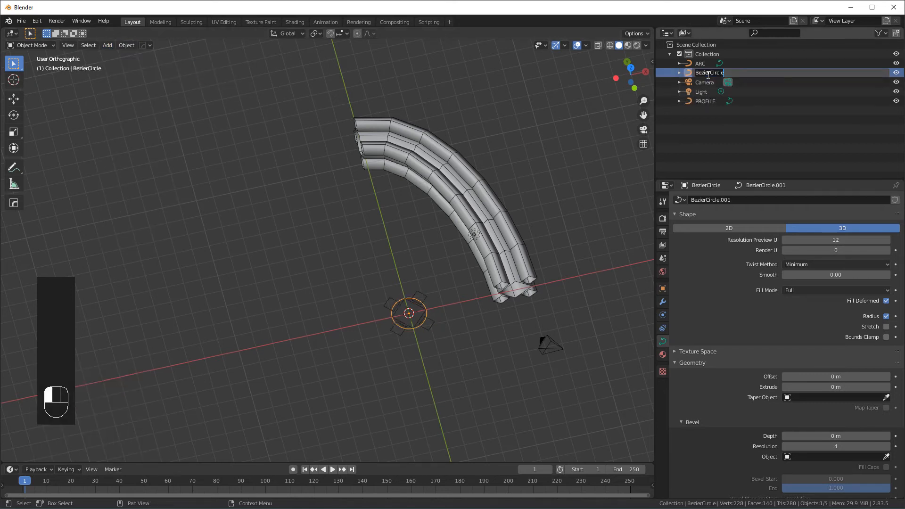
{"action": "type", "text": "CIRCLE"}
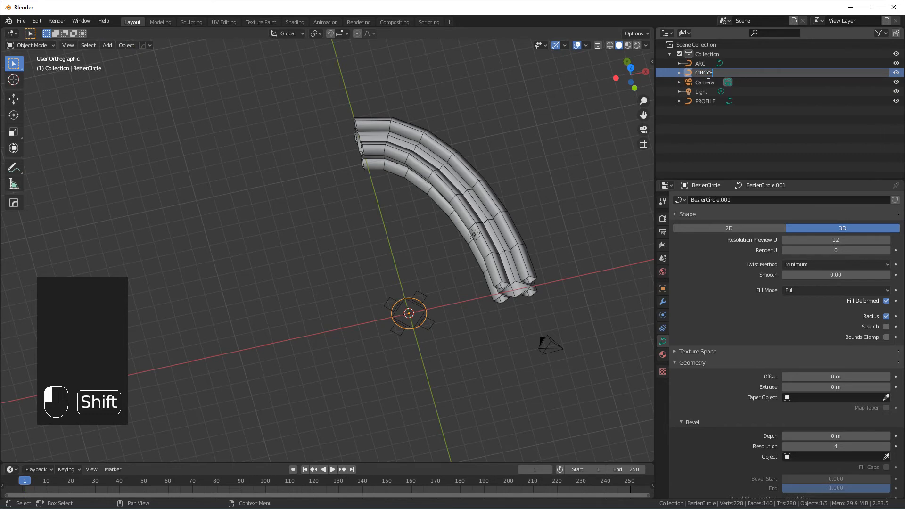
{"action": "key", "text": "Return"}
- Set CIRCLE as the bevel object of the ARC curve
{"action": "left_click", "coordinate": [474, 188]}
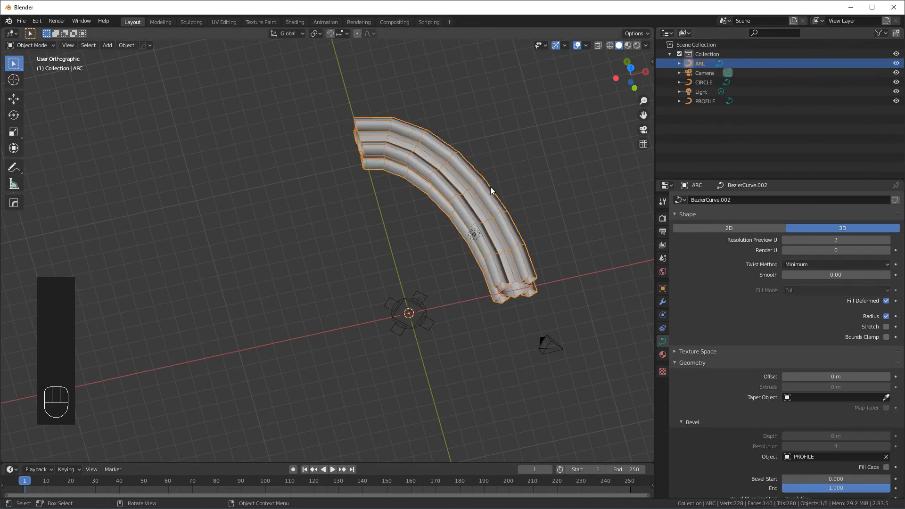
{"action": "scroll", "coordinate": [728, 353], "scroll_direction": "down", "scroll_amount": 3}
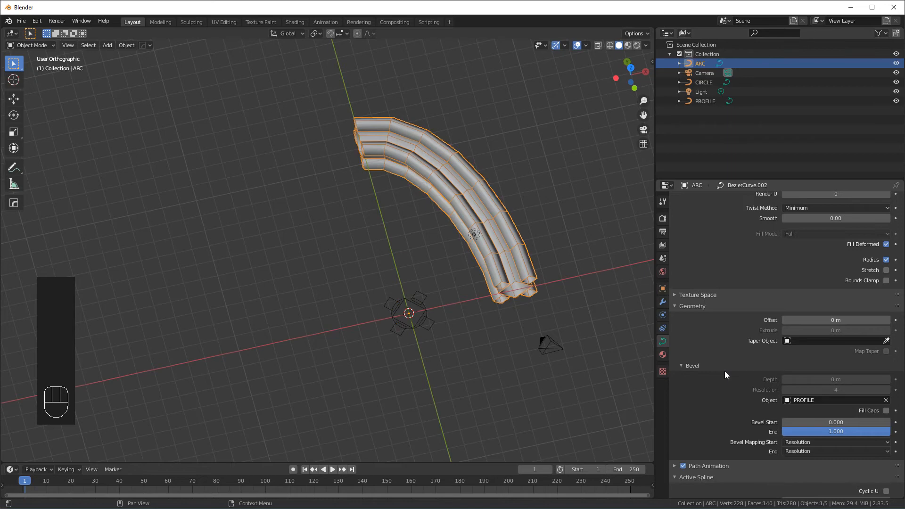
{"action": "left_click", "coordinate": [786, 402]}
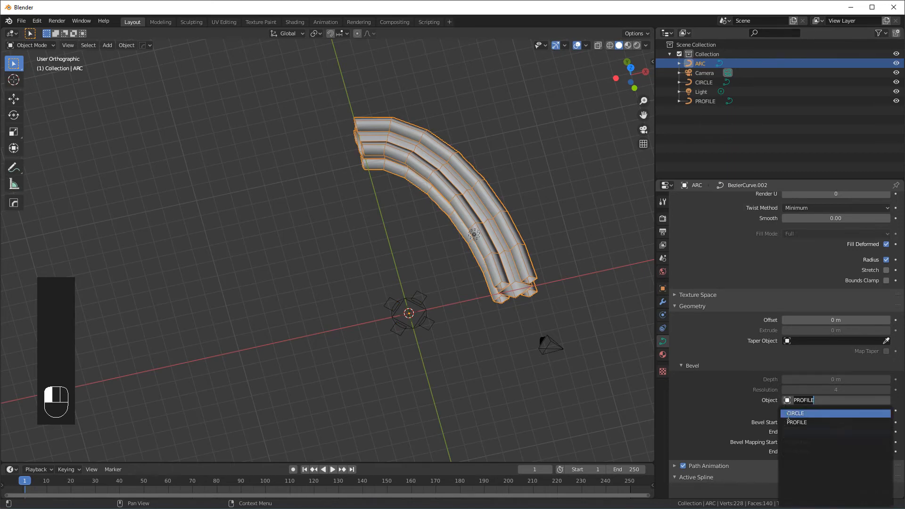
{"action": "left_click", "coordinate": [802, 414]}
{"action": "middle_click_drag", "start_coordinate": [589, 291], "coordinate": [523, 244]}
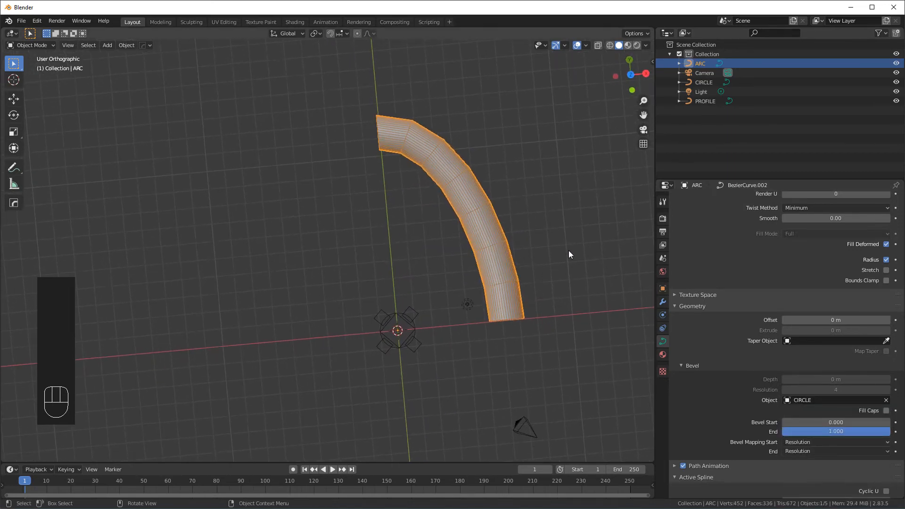
- Set the preview resolution U to 17 for ARC and to 3 for CIRCLE
{"action": "scroll", "coordinate": [784, 281], "scroll_direction": "up", "scroll_amount": 3}
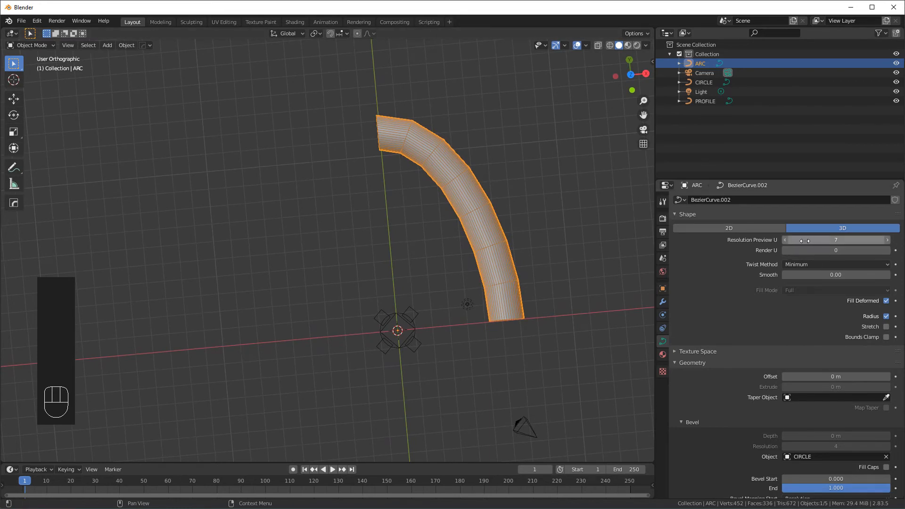
{"action": "left_click_drag", "start_coordinate": [812, 240], "coordinate": [856, 240]}
{"action": "left_click", "coordinate": [702, 83]}
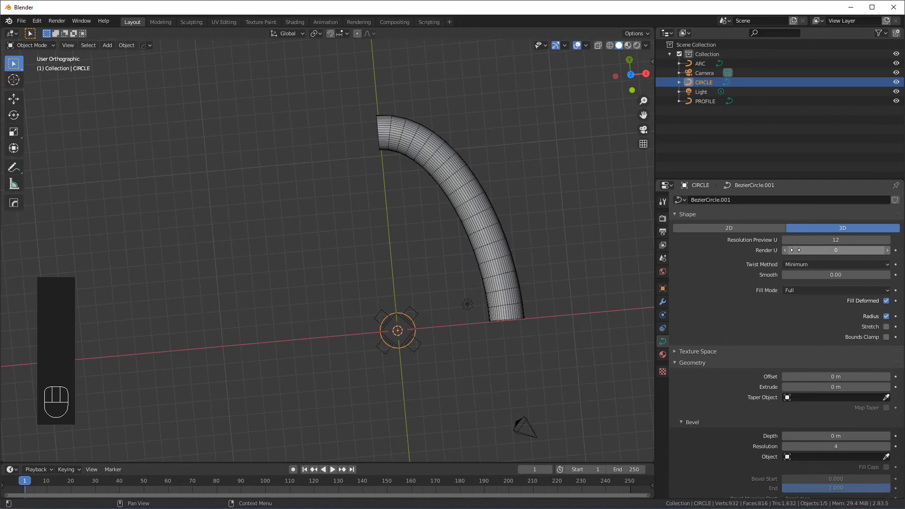
{"action": "left_click", "coordinate": [784, 240]}
{"action": "left_click", "coordinate": [785, 240]}
{"action": "left_click", "coordinate": [785, 240]}
{"action": "left_click", "coordinate": [785, 240]}
{"action": "left_click", "coordinate": [785, 240]}
{"action": "left_click", "coordinate": [784, 240]}
{"action": "left_click", "coordinate": [785, 240]}
{"action": "left_click", "coordinate": [785, 240]}
{"action": "left_click", "coordinate": [785, 240]}
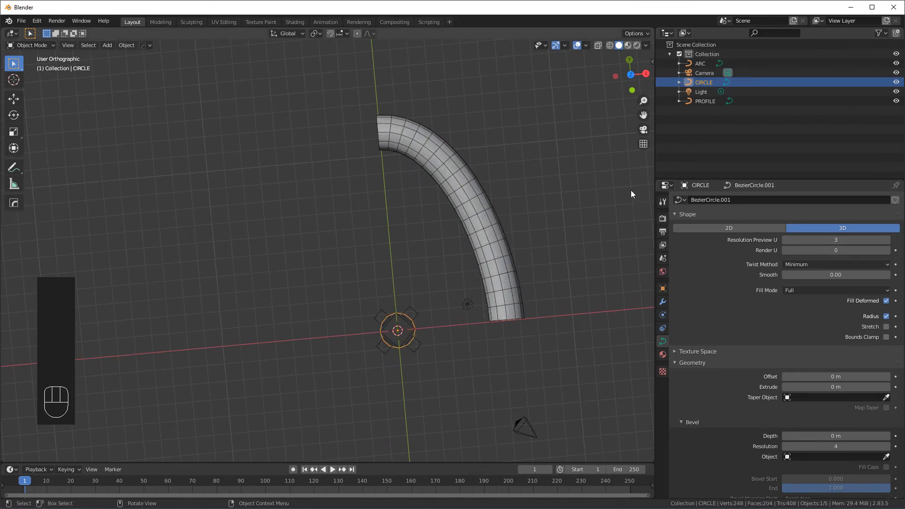
- In top view, add a Bezier curve at the origin and name it TAPER
{"action": "key", "text": "KP_7"}
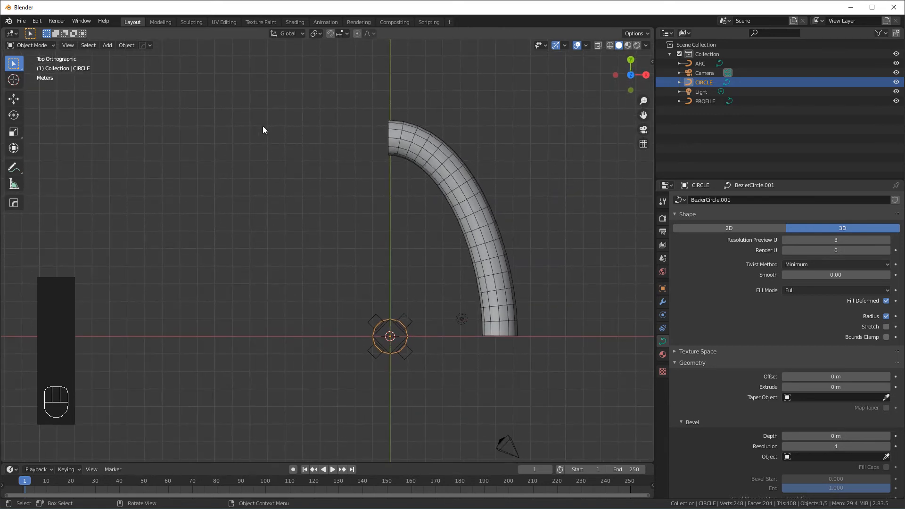
{"action": "left_click", "coordinate": [104, 45]}
{"action": "mouse_move", "coordinate": [116, 66]}
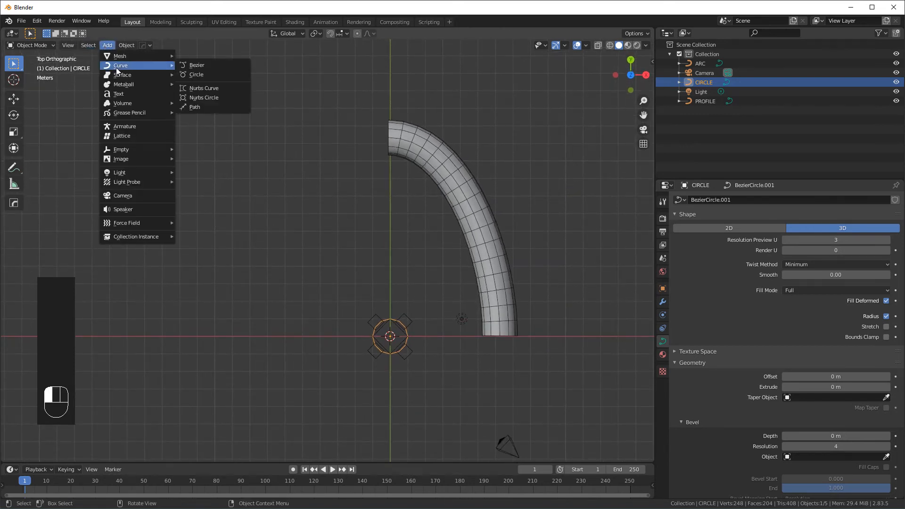
{"action": "left_click", "coordinate": [208, 67]}
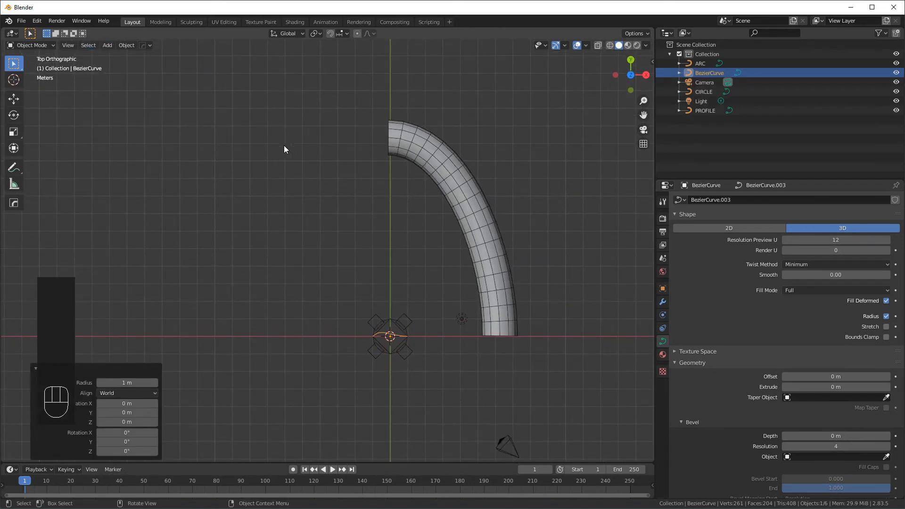
{"action": "double_click", "coordinate": [710, 73]}
{"action": "type", "text": "TAPER"}
{"action": "key", "text": "Return"}
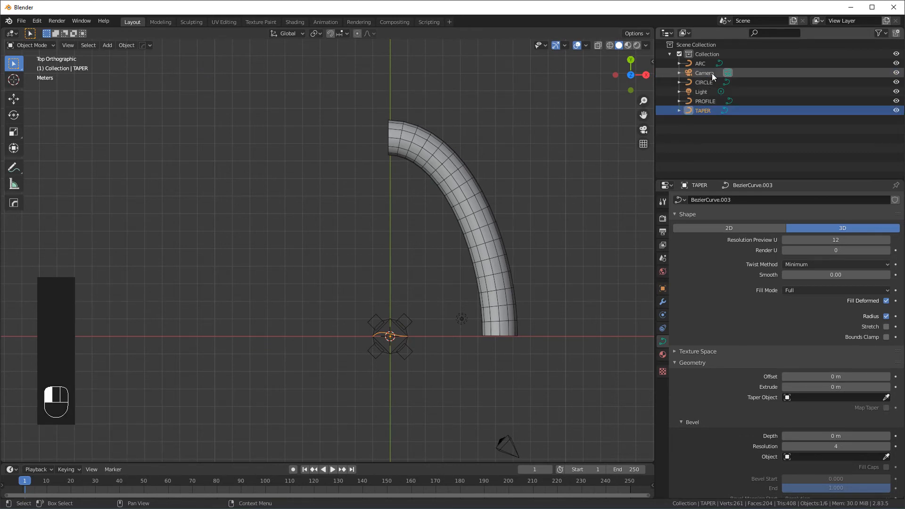
- Set TAPER as the taper object of the ARC curve
{"action": "left_click", "coordinate": [502, 252]}
{"action": "scroll", "coordinate": [727, 287], "scroll_direction": "down", "scroll_amount": 5}
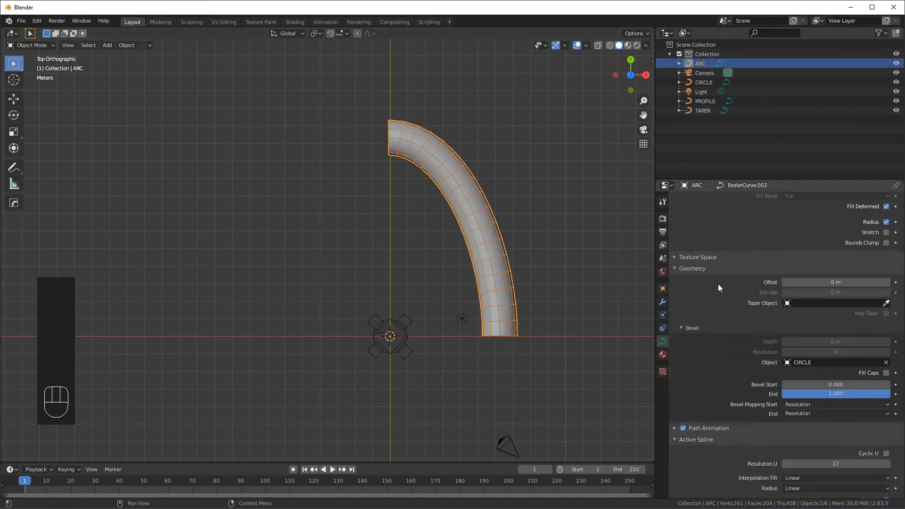
{"action": "left_click", "coordinate": [786, 304]}
{"action": "left_click", "coordinate": [794, 337]}
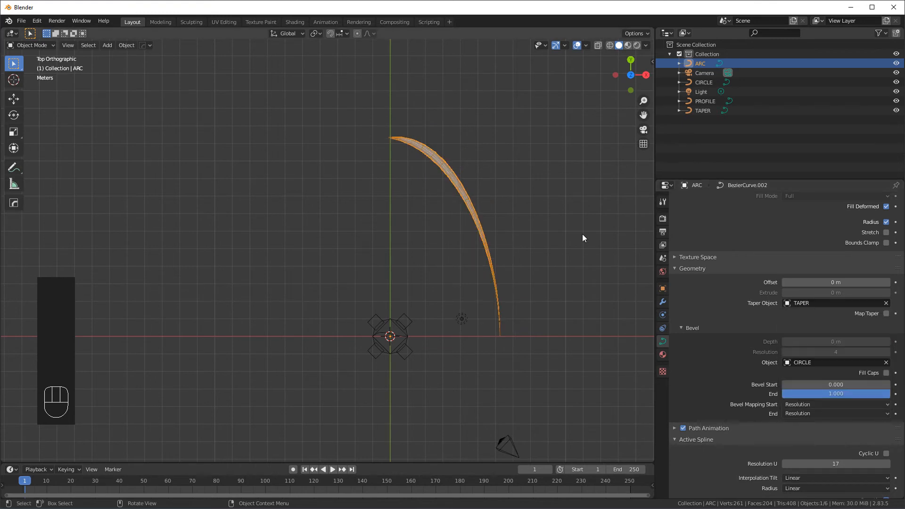
- Select the TAPER curve at the origin and scale it by about 7.74
{"action": "left_click", "coordinate": [381, 336]}
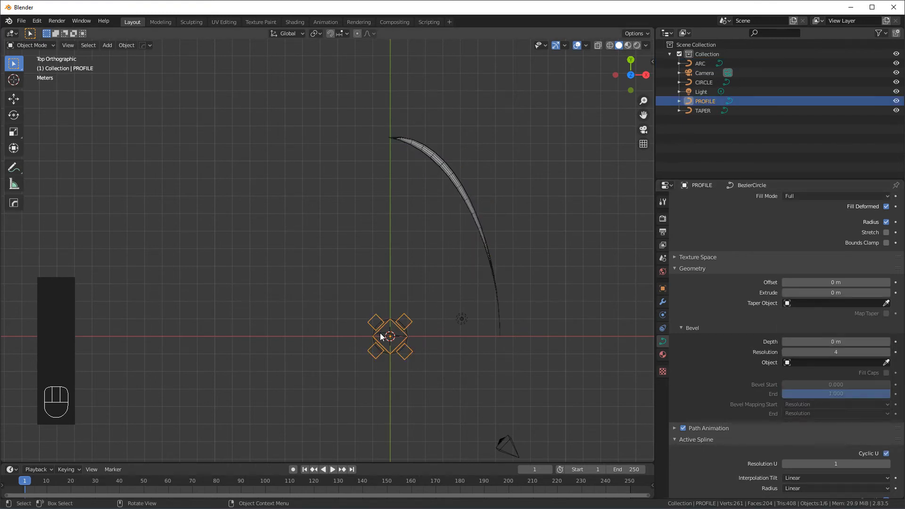
{"action": "left_click", "coordinate": [385, 336]}
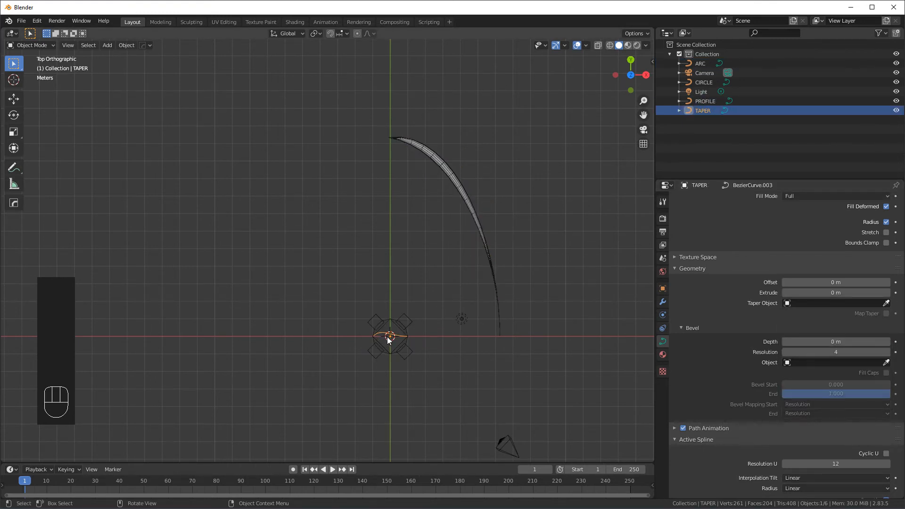
{"action": "key", "text": "s"}
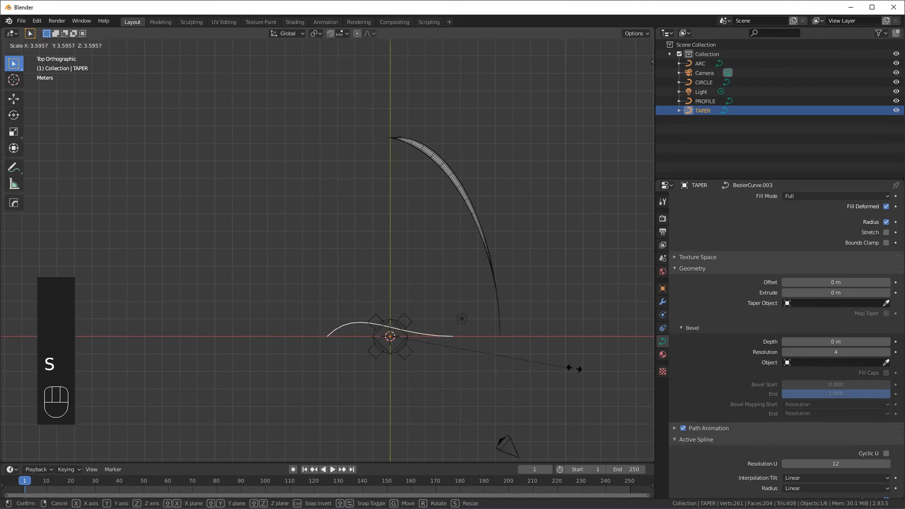
{"action": "left_click", "coordinate": [127, 369]}
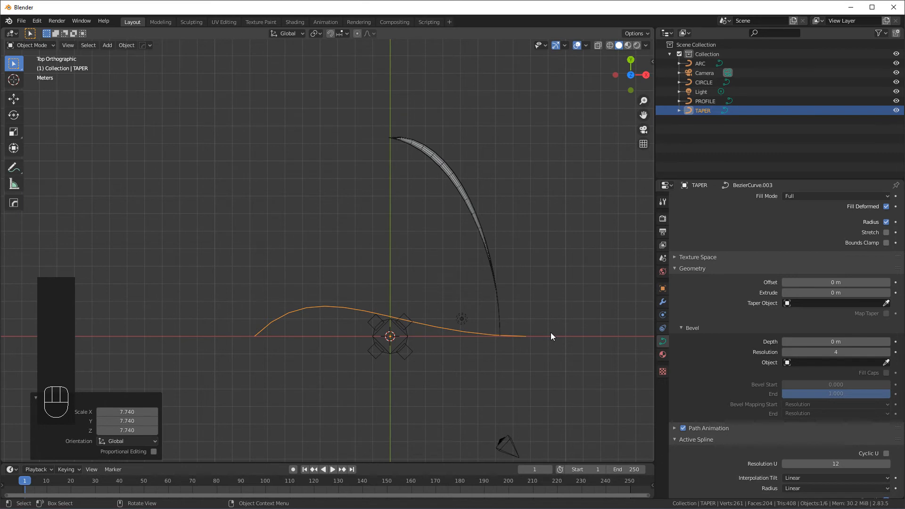
- In Edit Mode, move TAPER's right end point about 2.88 m in X and 4.84 m in Y, and pull the left point's upper handle slightly inward
{"action": "key", "text": "Tab"}
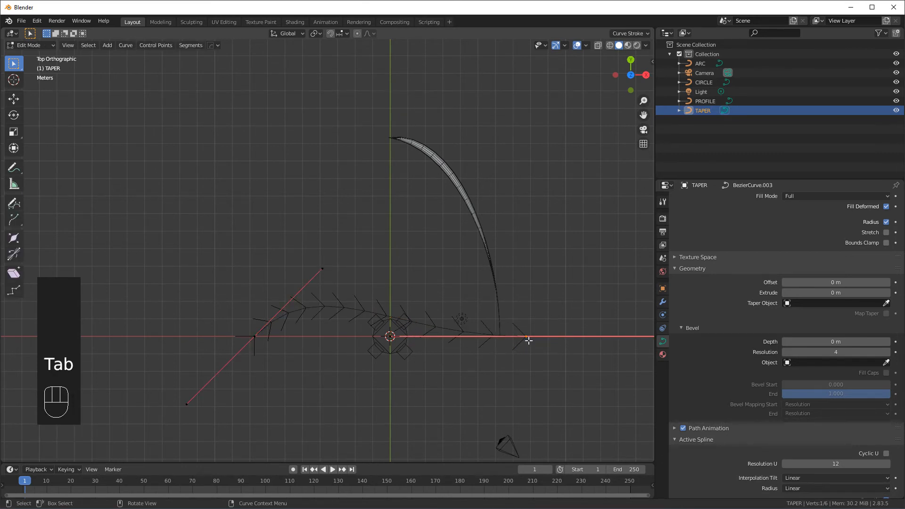
{"action": "key", "text": "g"}
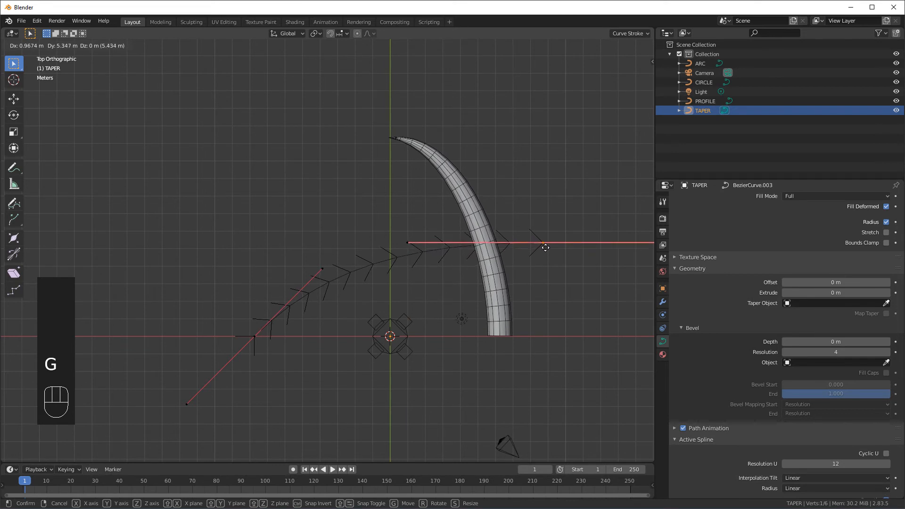
{"action": "left_click", "coordinate": [580, 253]}
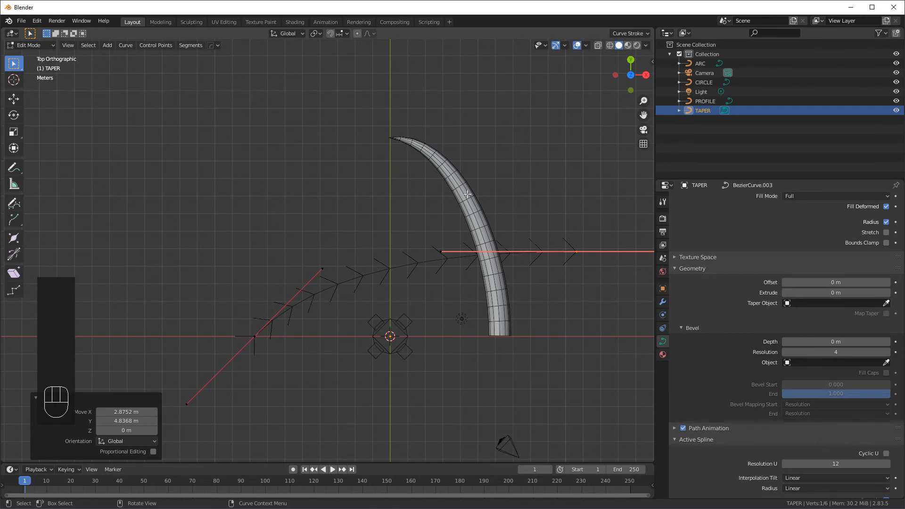
{"action": "left_click_drag", "start_coordinate": [335, 254], "coordinate": [314, 279]}
{"action": "key", "text": "g"}
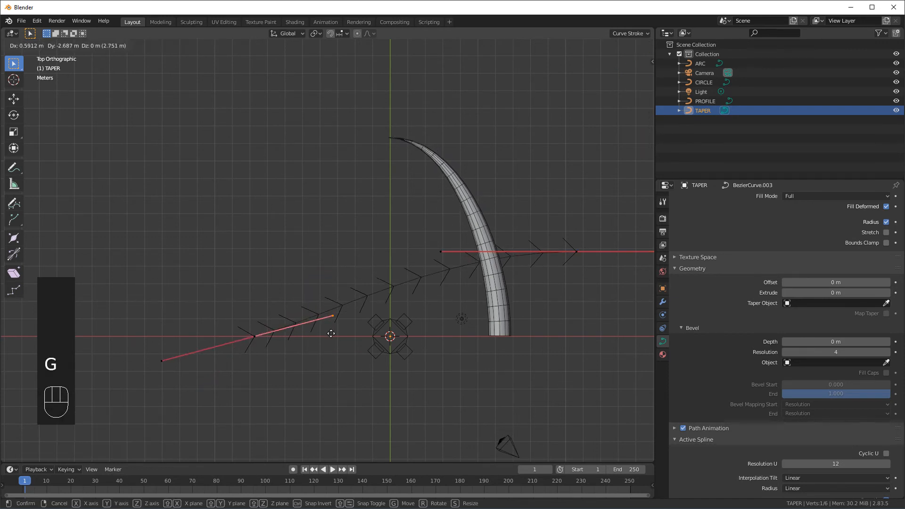
{"action": "left_click", "coordinate": [302, 294]}
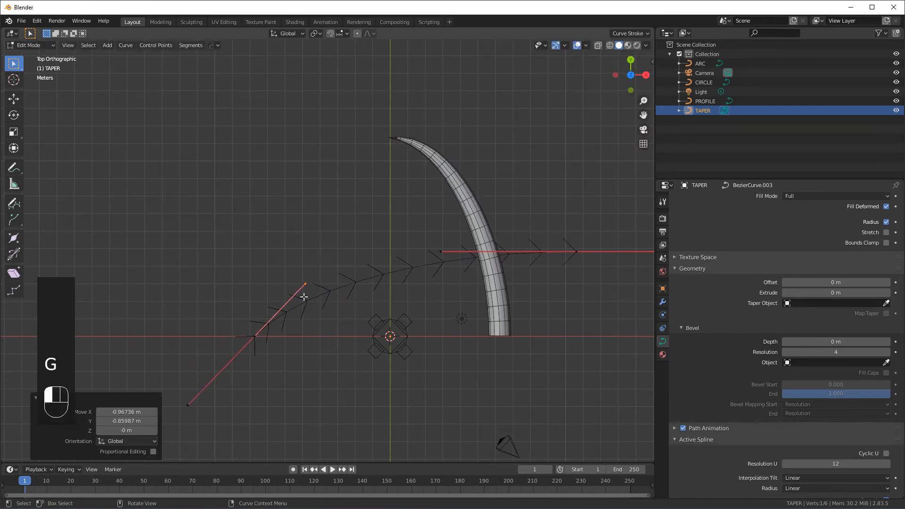
{"action": "key", "text": "Tab"}
- In Edit Mode, extrude a new control point from ARC's thick lower end, placing it below and to the left
{"action": "left_click", "coordinate": [477, 208]}
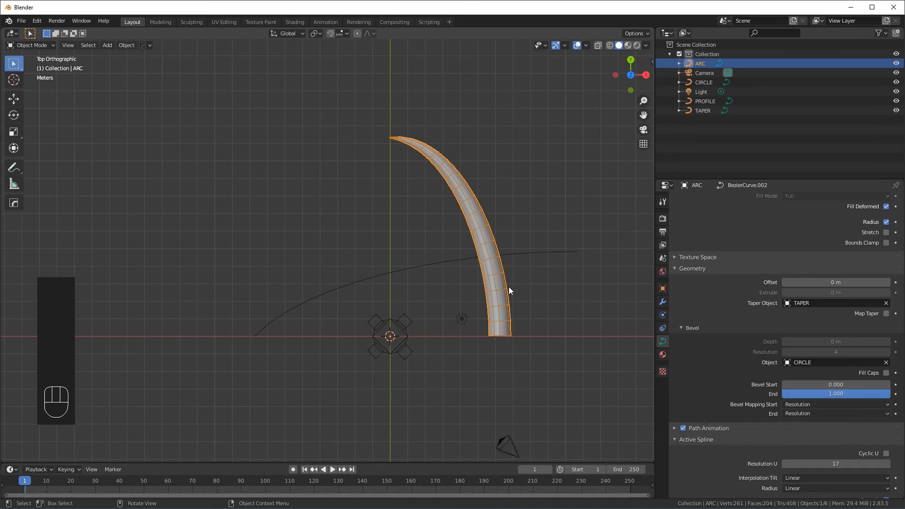
{"action": "key", "text": "Tab"}
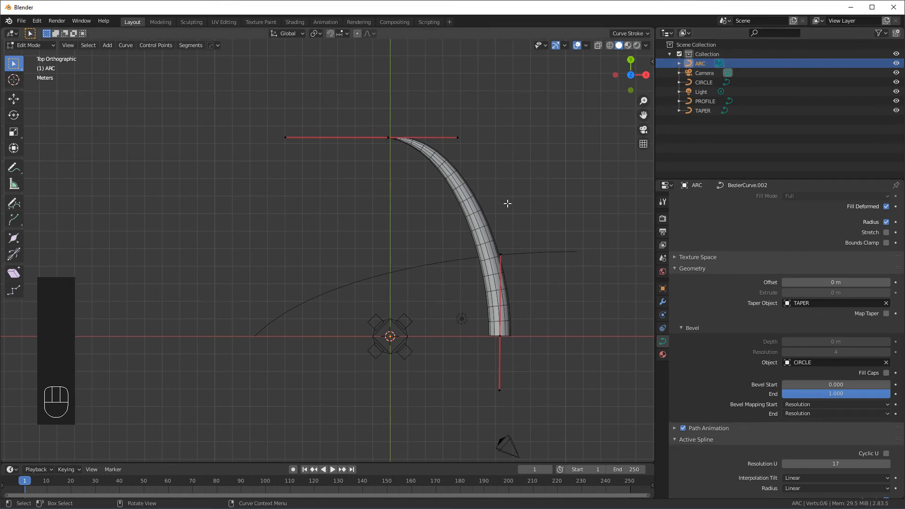
{"action": "left_click", "coordinate": [508, 341]}
{"action": "key", "text": "e"}
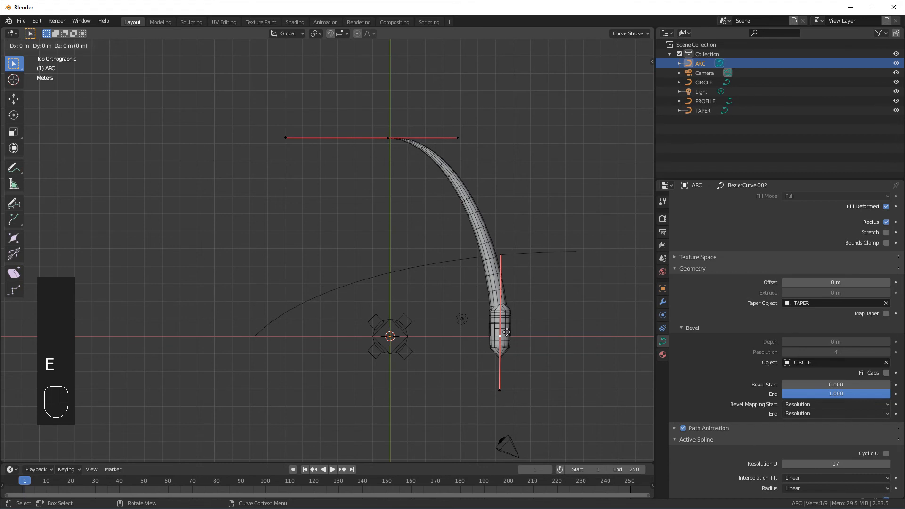
{"action": "key", "text": "g"}
{"action": "left_click", "coordinate": [444, 427]}
- Move ARC's middle point about 2.2 m in X and 5.16 m in Y, its lower end about -2.71 m and -0.75 m, and return to Object Mode
{"action": "left_click_drag", "start_coordinate": [528, 324], "coordinate": [464, 354]}
{"action": "key", "text": "g"}
{"action": "left_click", "coordinate": [505, 264]}
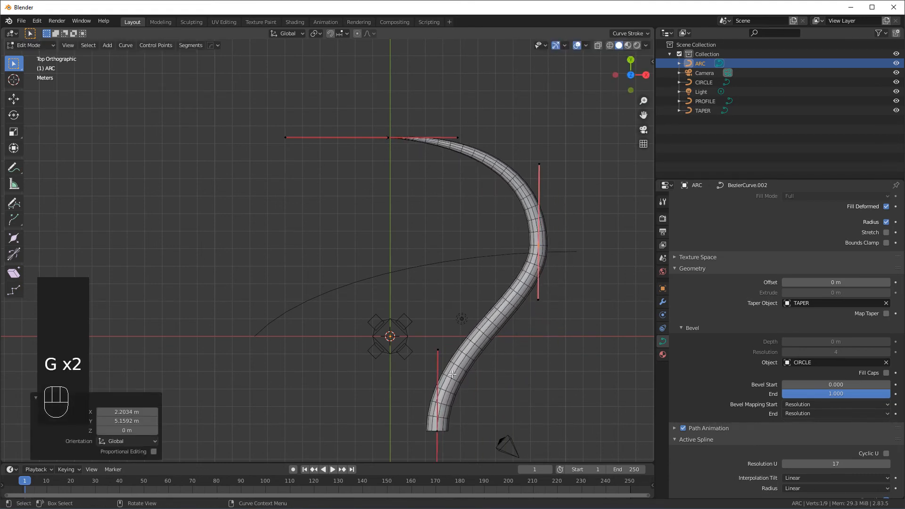
{"action": "left_click", "coordinate": [436, 431]}
{"action": "key", "text": "g"}
{"action": "left_click", "coordinate": [402, 439]}
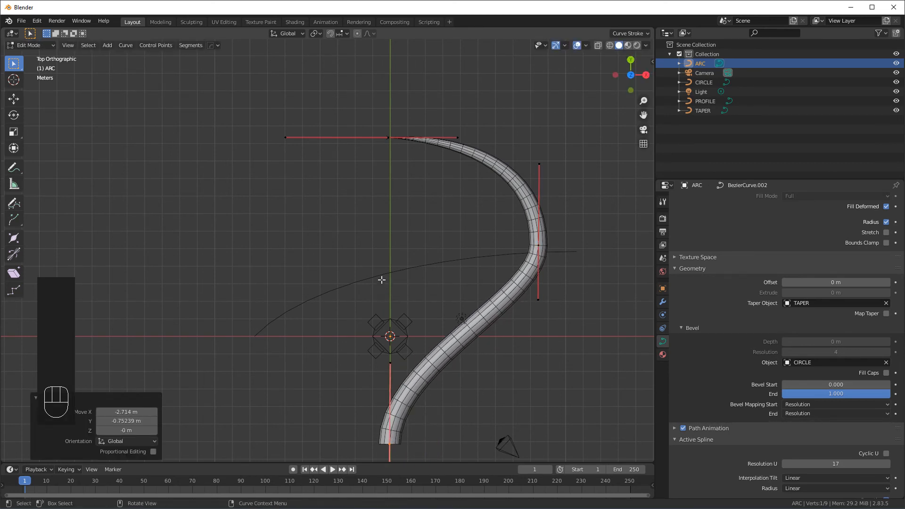
{"action": "key", "text": "Tab"}
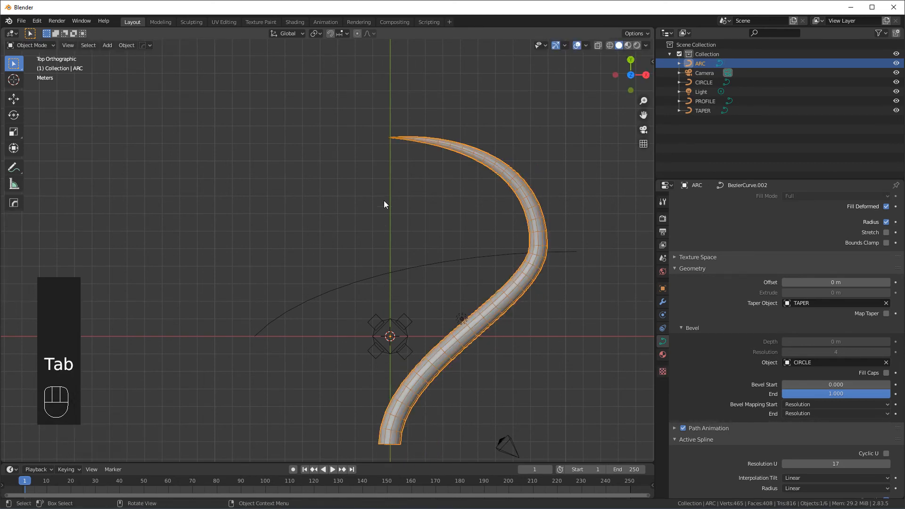
- Add an Arrows empty and move it about 11.34 m along Y onto ARC's pointed tip
{"action": "left_click", "coordinate": [124, 46]}
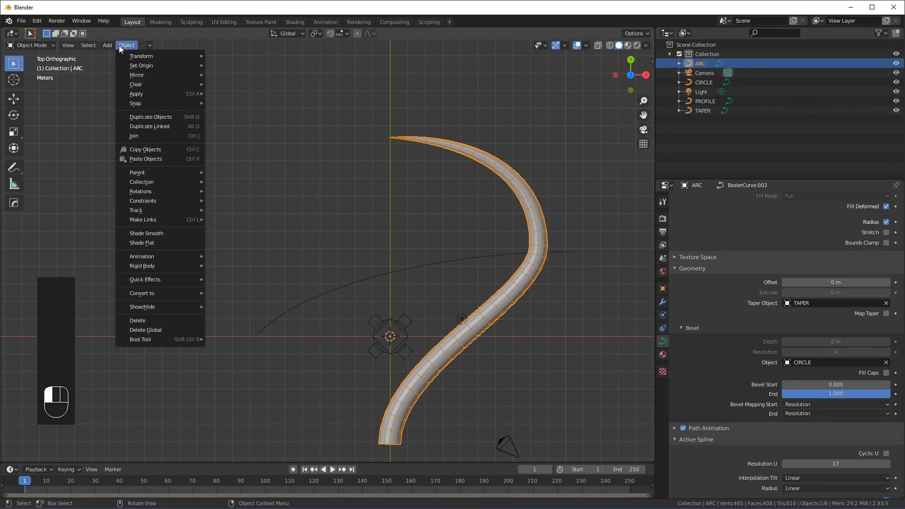
{"action": "mouse_move", "coordinate": [112, 44]}
{"action": "mouse_move", "coordinate": [128, 149]}
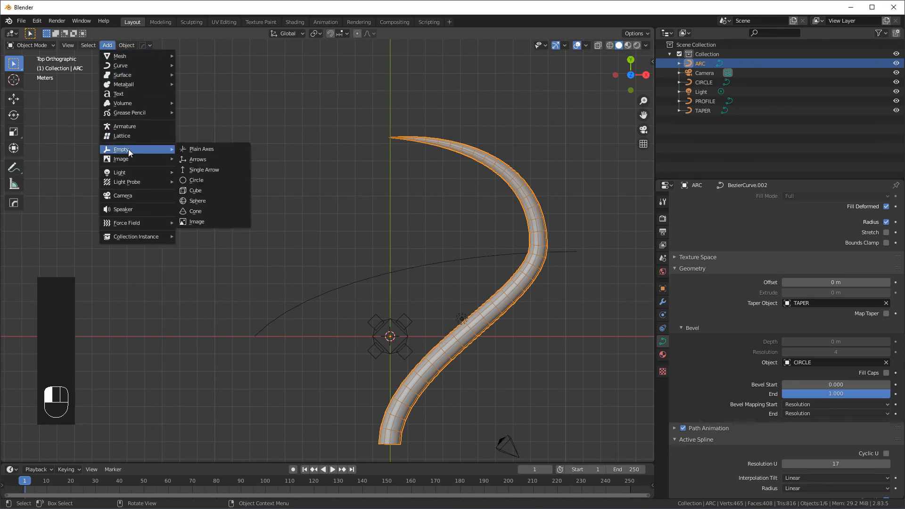
{"action": "left_click", "coordinate": [195, 162]}
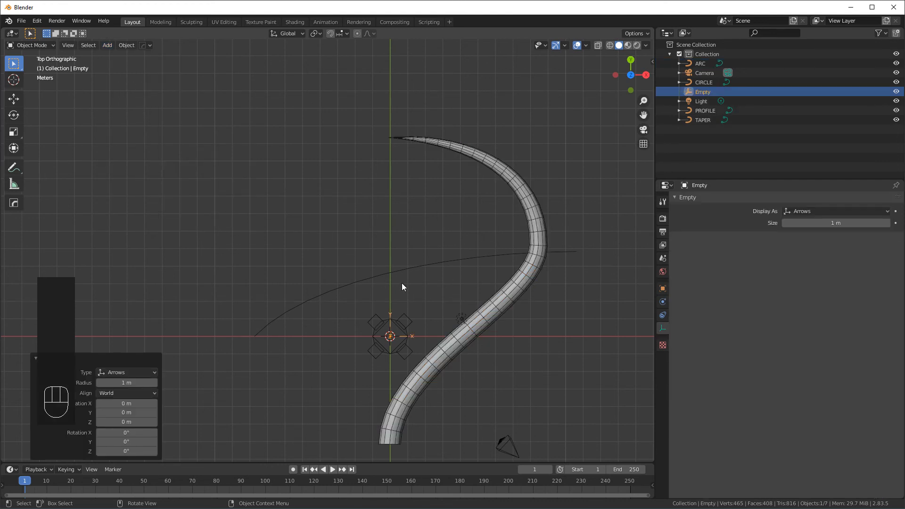
{"action": "key", "text": "g"}
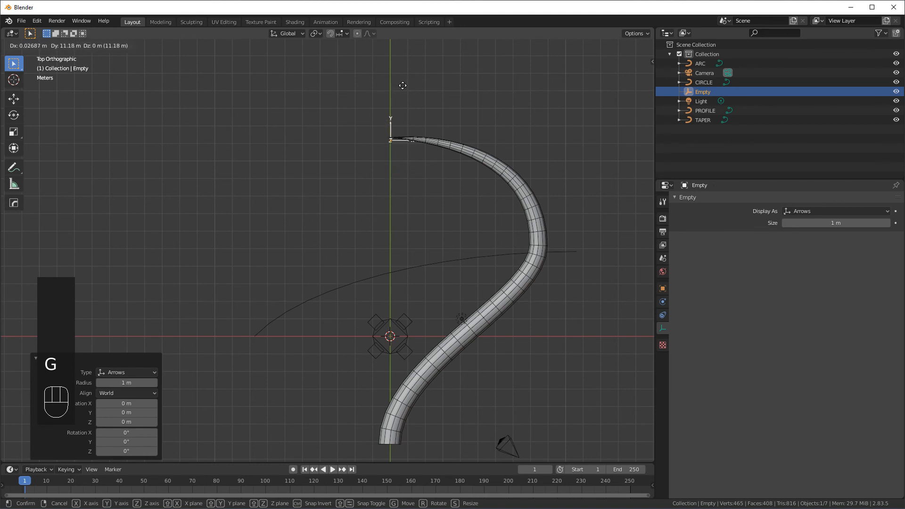
{"action": "left_click", "coordinate": [402, 83]}
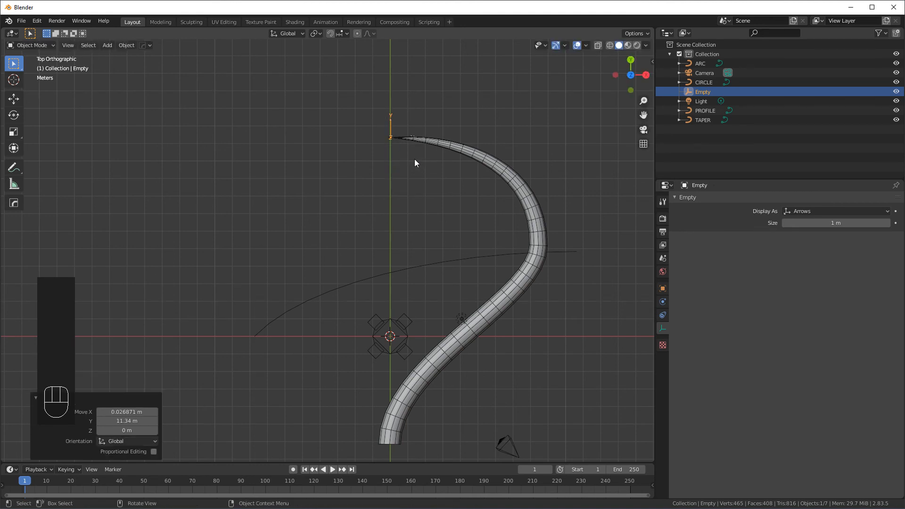
{"action": "left_click", "coordinate": [488, 164]}
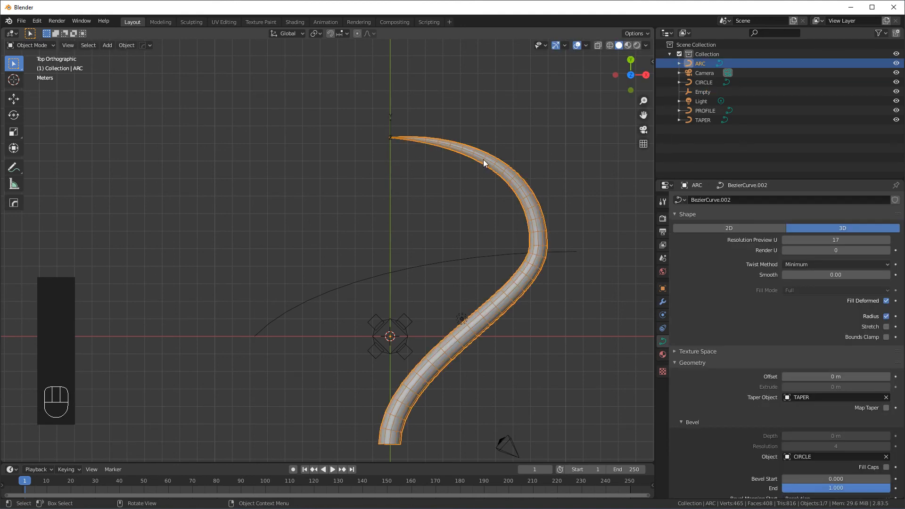
{"action": "key", "text": "Tab"}
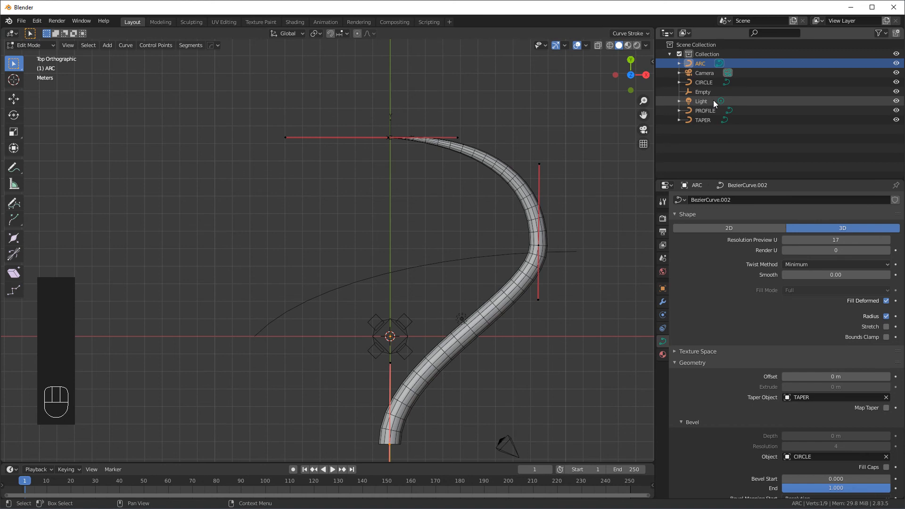
{"action": "key", "text": "Tab"}
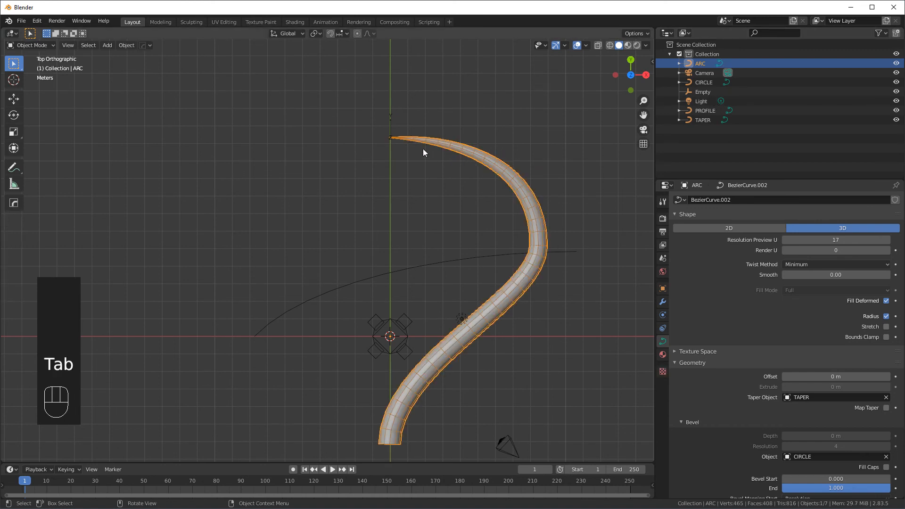
- Select the empty together with ARC, hook ARC's pointed-tip control point to the empty in Edit Mode, and return to Object Mode
{"action": "left_click", "coordinate": [390, 125]}
{"action": "left_click", "coordinate": [500, 168], "text": "shift"}
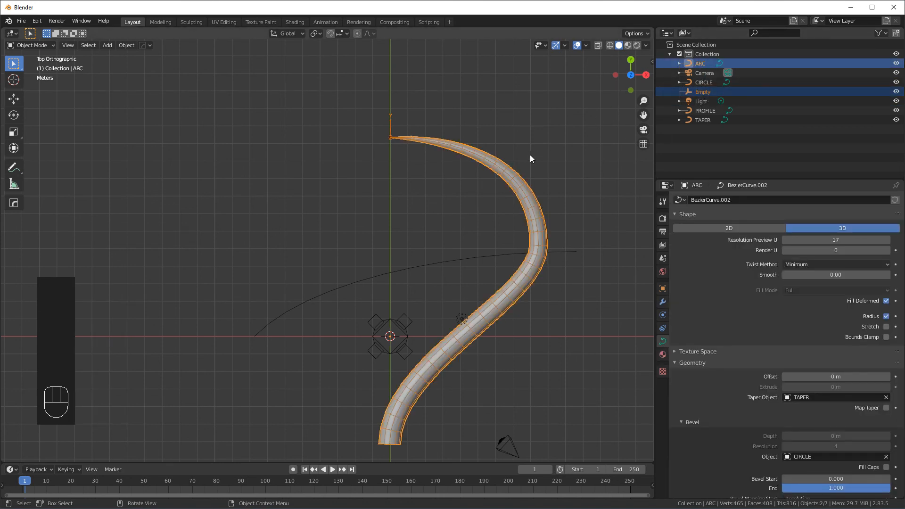
{"action": "key", "text": "Tab"}
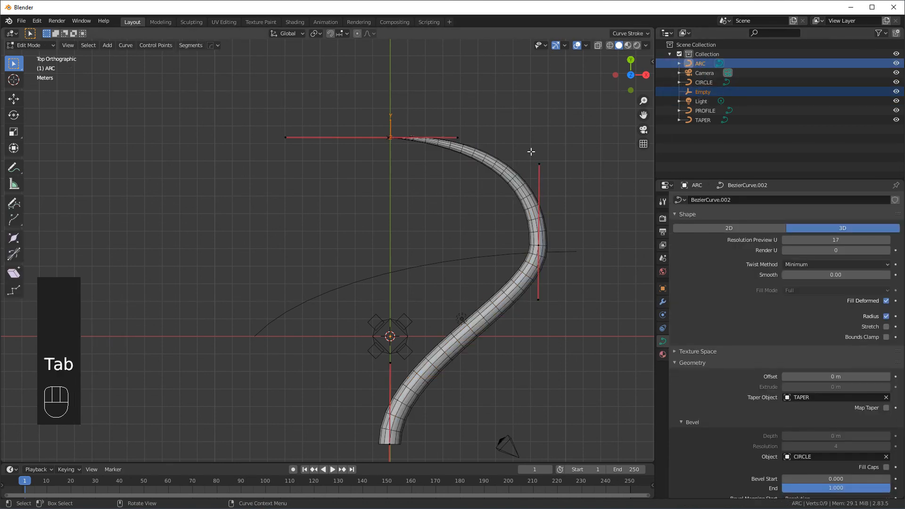
{"action": "left_click", "coordinate": [392, 138]}
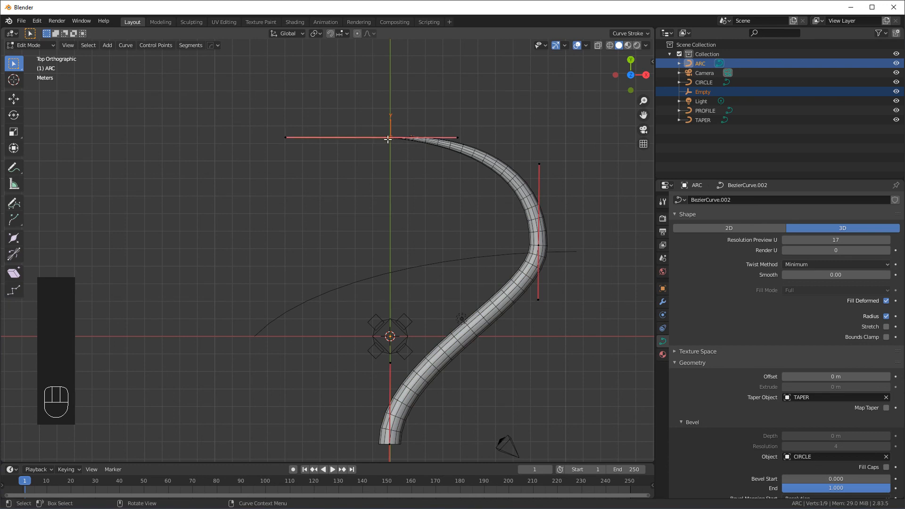
{"action": "left_click", "coordinate": [157, 46]}
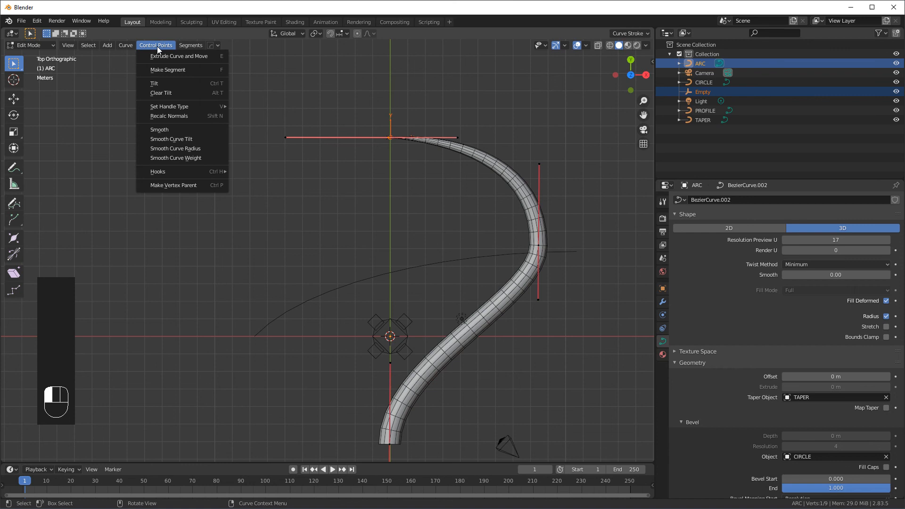
{"action": "mouse_move", "coordinate": [165, 172]}
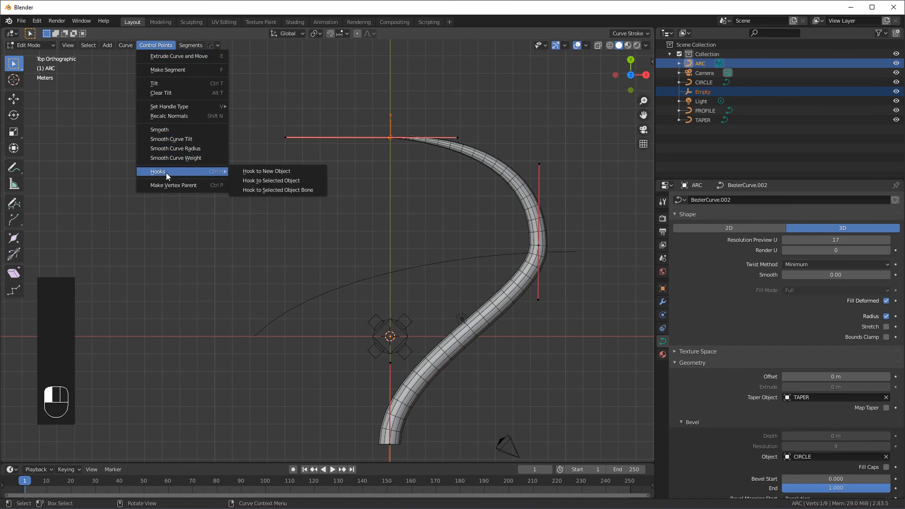
{"action": "left_click", "coordinate": [264, 182]}
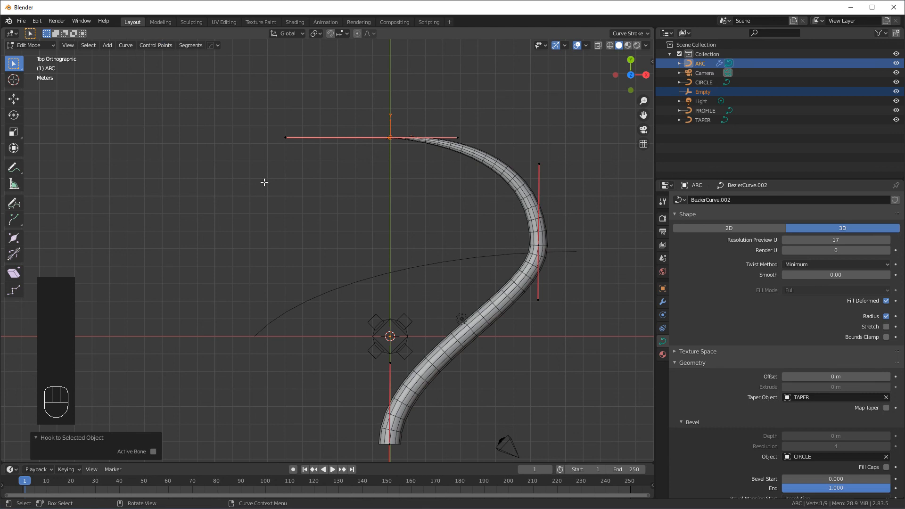
{"action": "key", "text": "Tab"}
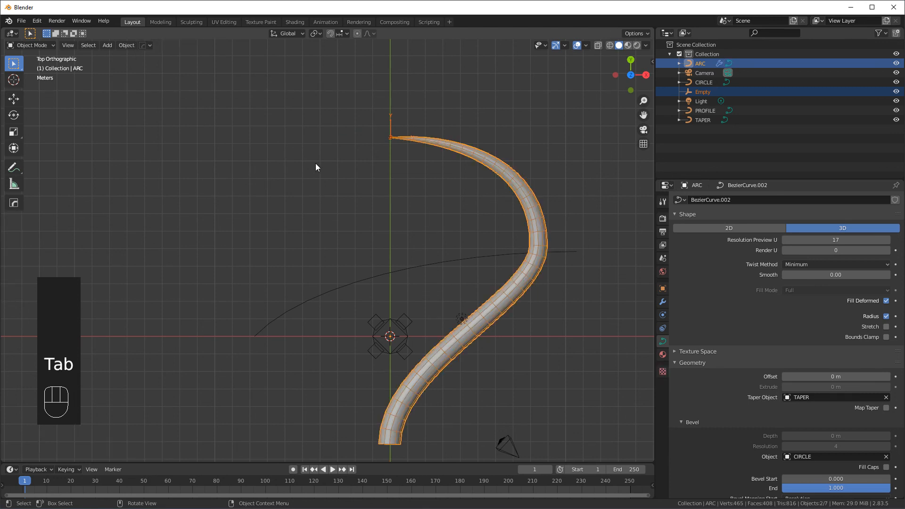
- Move the empty about -2.45 m in X and -5.59 m in Y to bend ARC's tip
{"action": "left_click", "coordinate": [705, 93]}
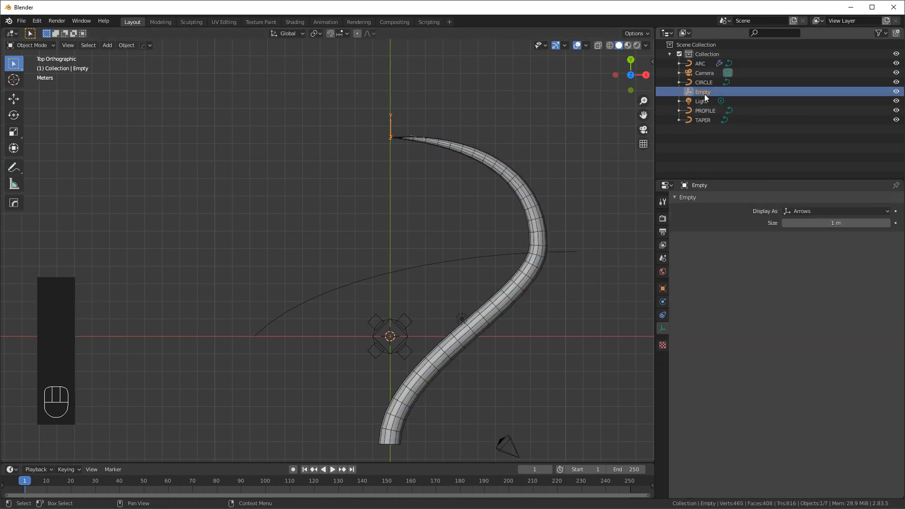
{"action": "key", "text": "g"}
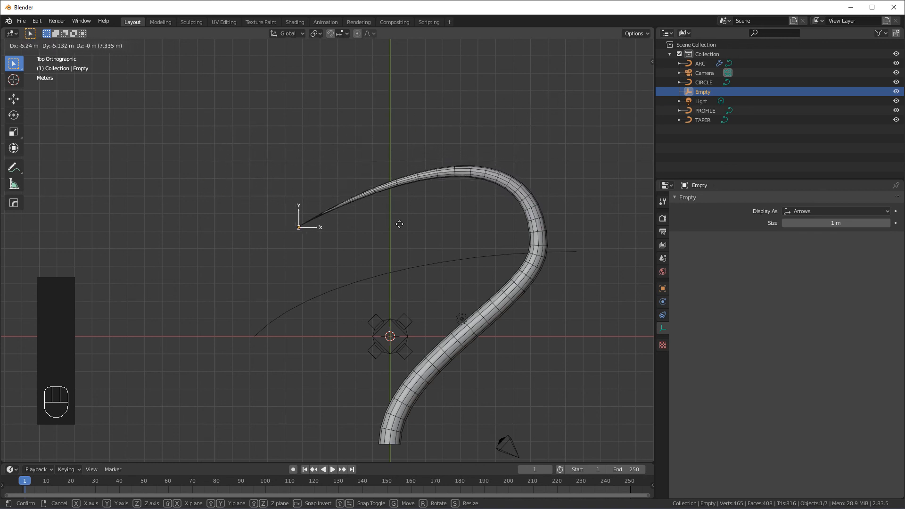
{"action": "left_click", "coordinate": [448, 223]}
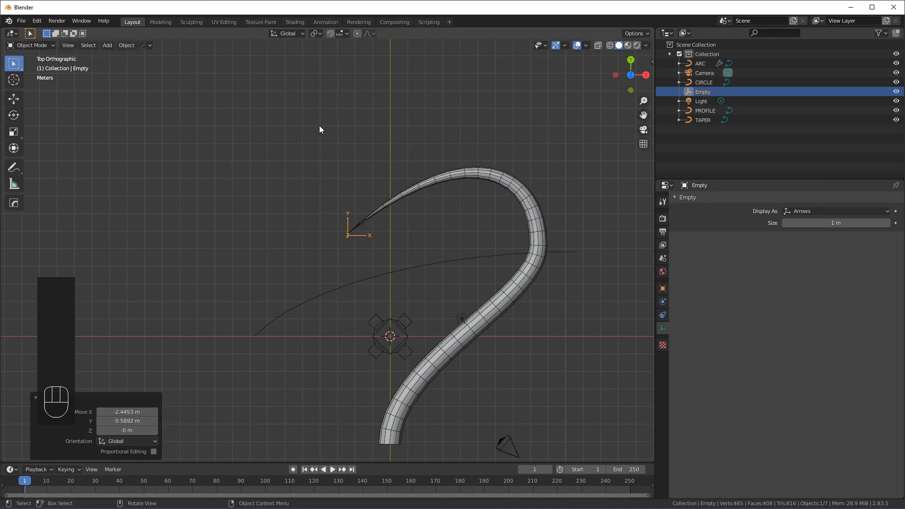
- Open ARC in Edit Mode and examine its control points relative to the moved empty from an angled view
{"action": "key", "text": "Tab"}
{"action": "key", "text": "Tab"}
{"action": "left_click", "coordinate": [314, 148]}
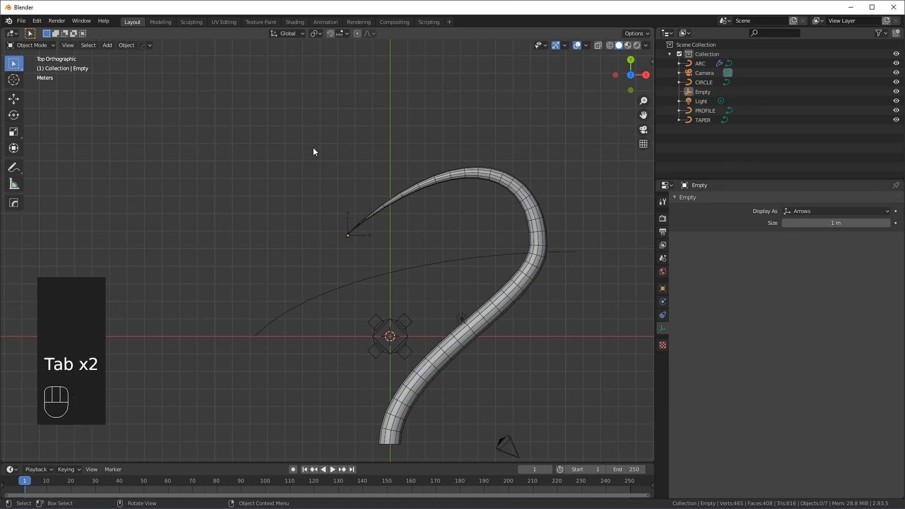
{"action": "left_click", "coordinate": [479, 176]}
{"action": "key", "text": "Tab"}
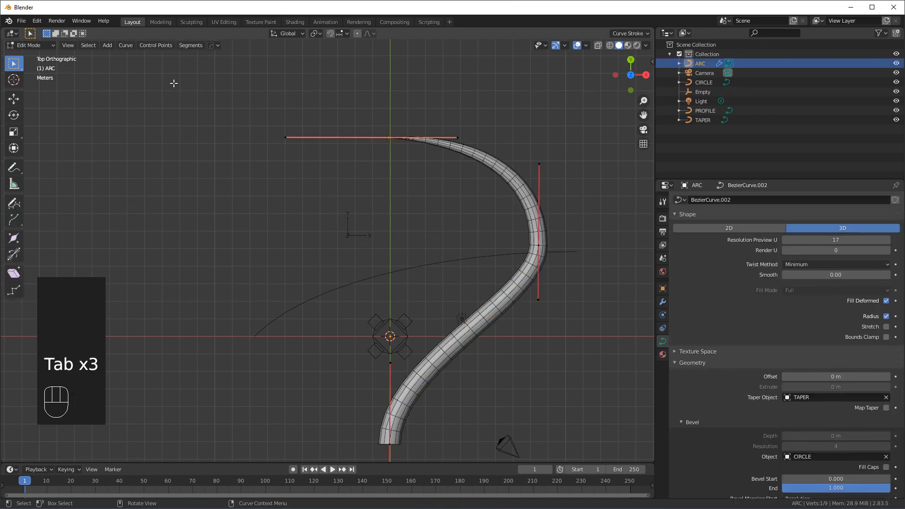
{"action": "left_click", "coordinate": [128, 46]}
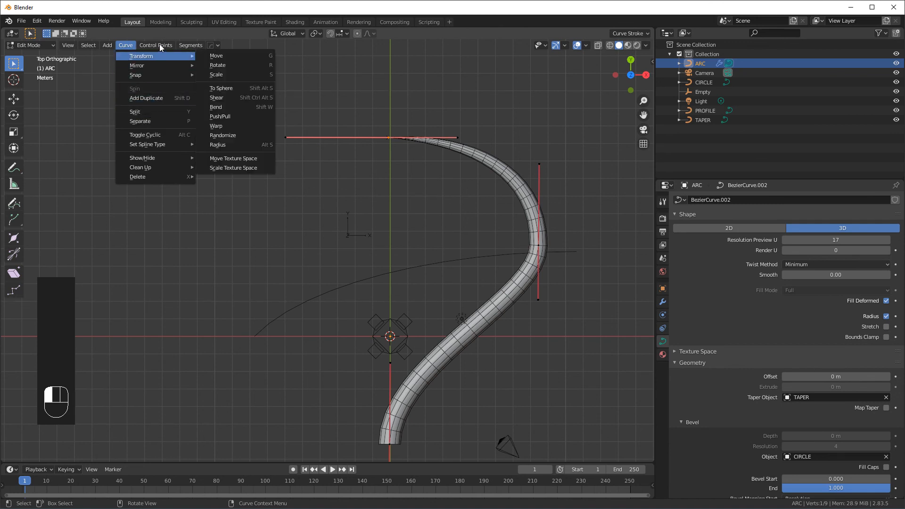
{"action": "mouse_move", "coordinate": [192, 47]}
{"action": "mouse_move", "coordinate": [467, 220]}
{"action": "middle_mouse_down"}
{"action": "mouse_move", "coordinate": [475, 240]}
{"action": "mouse_move", "coordinate": [526, 181]}
{"action": "mouse_move", "coordinate": [476, 174]}
{"action": "mouse_move", "coordinate": [426, 222]}
{"action": "mouse_move", "coordinate": [478, 225]}
{"action": "middle_mouse_up"}
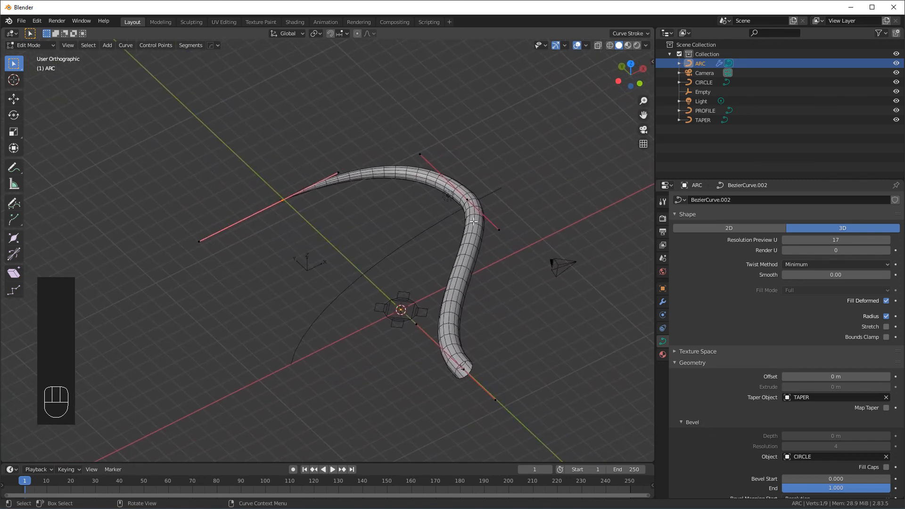